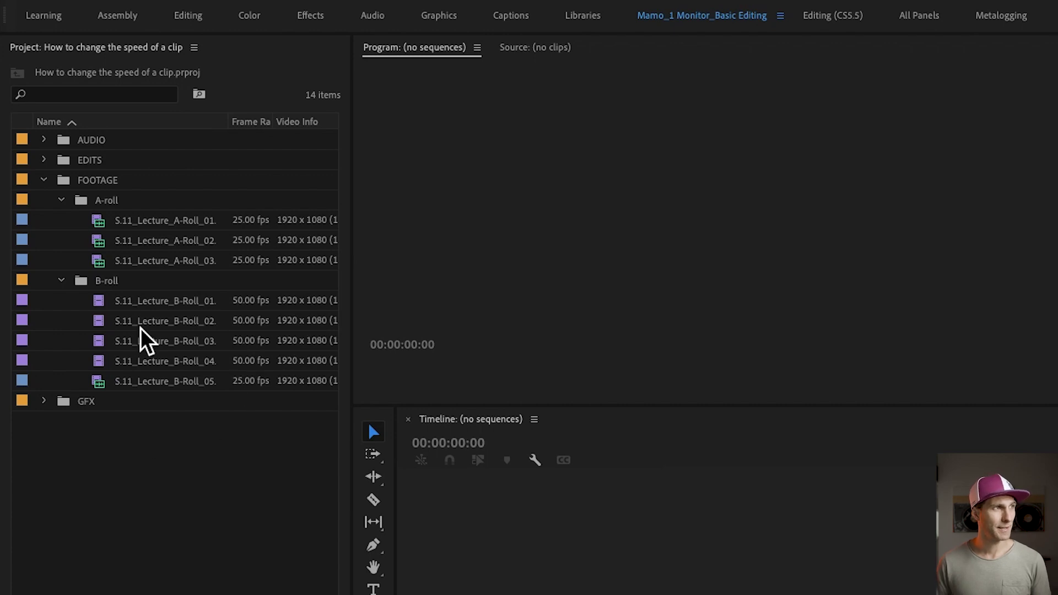
Step: Create a 25 fps ARRI 1080p sequence named 'Speed' inside the EDITS folder
click(45, 160)
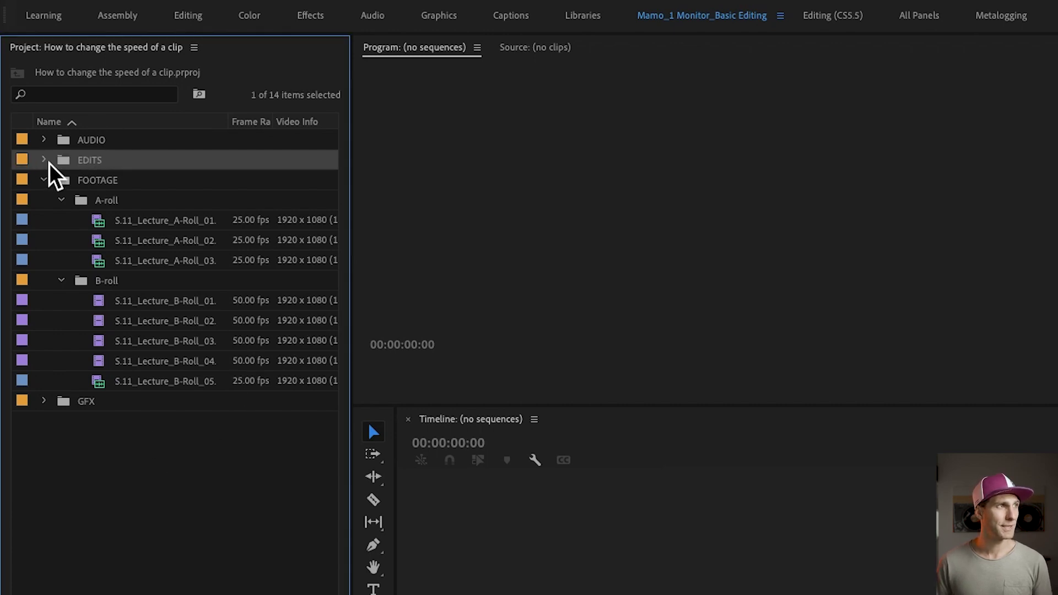
key(super+n)
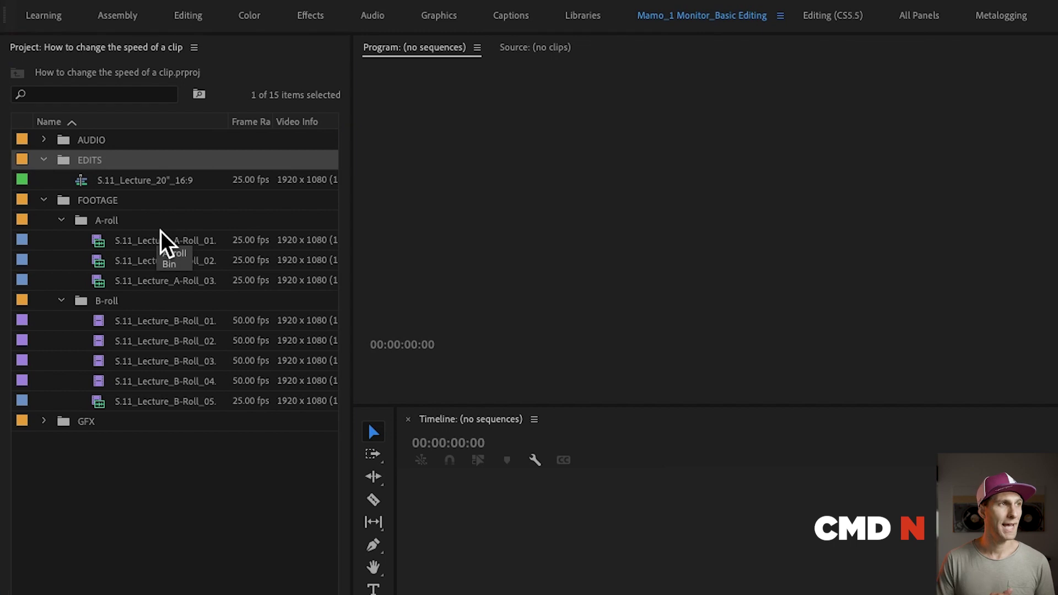
drag(481, 18, 670, 58)
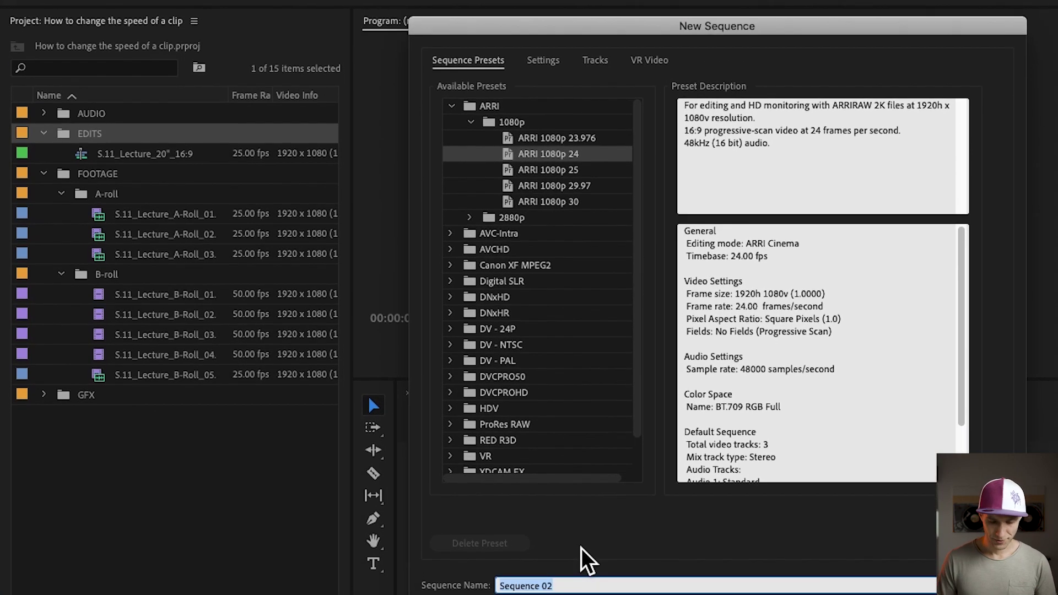
text(Speed)
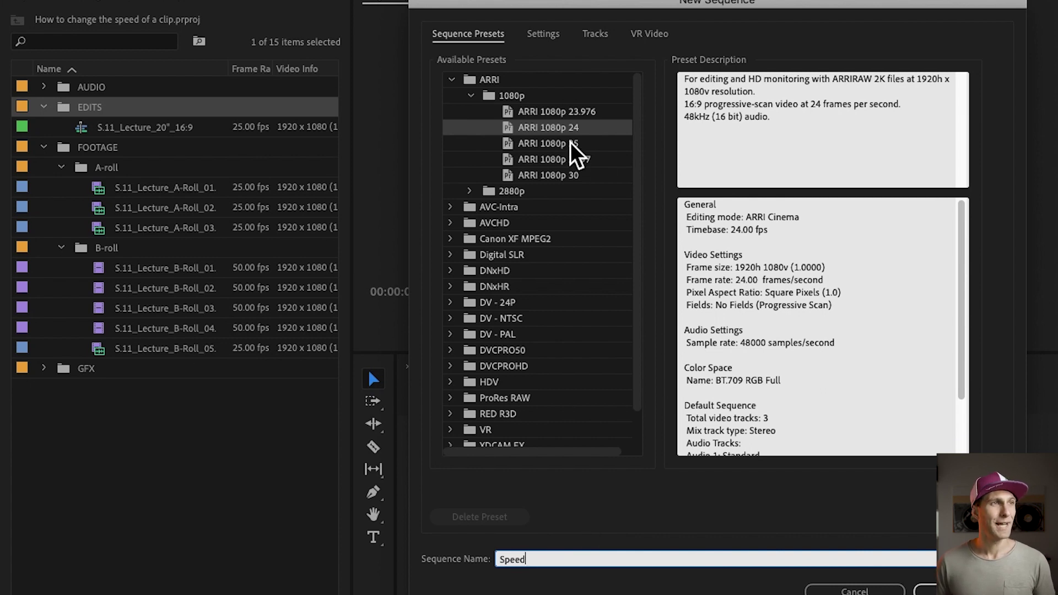
click(533, 145)
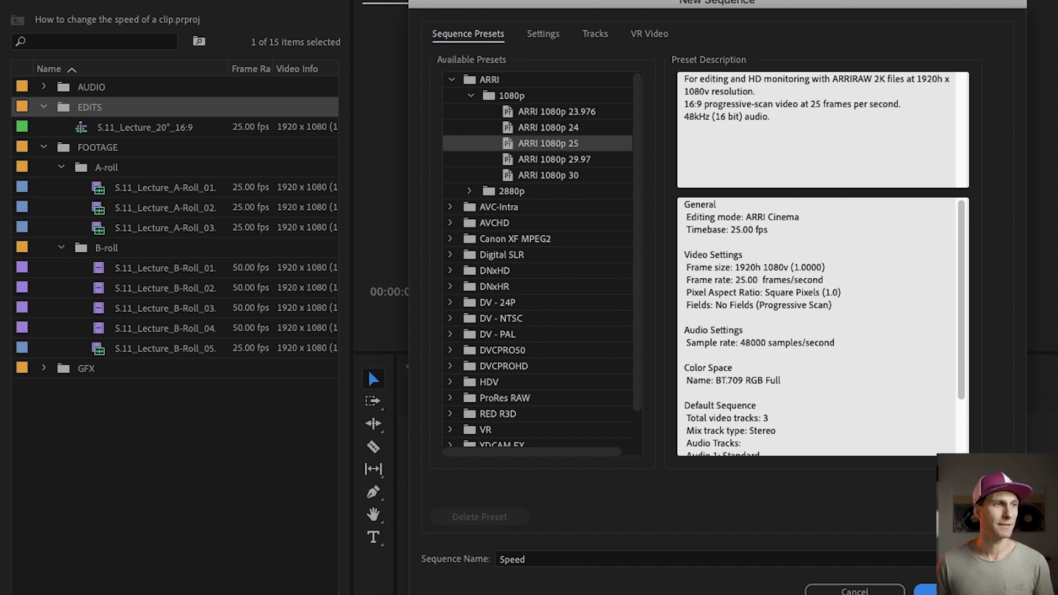
click(931, 590)
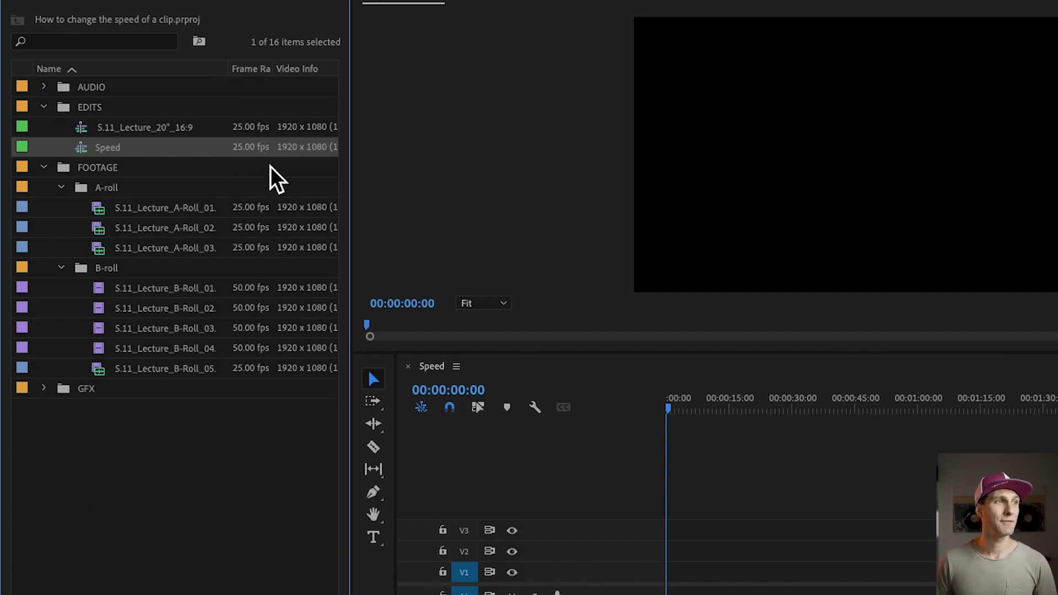
Step: Check the B-roll clip details and load S.11_Lecture_B-Roll_01 for preview
mouse_move(259, 244)
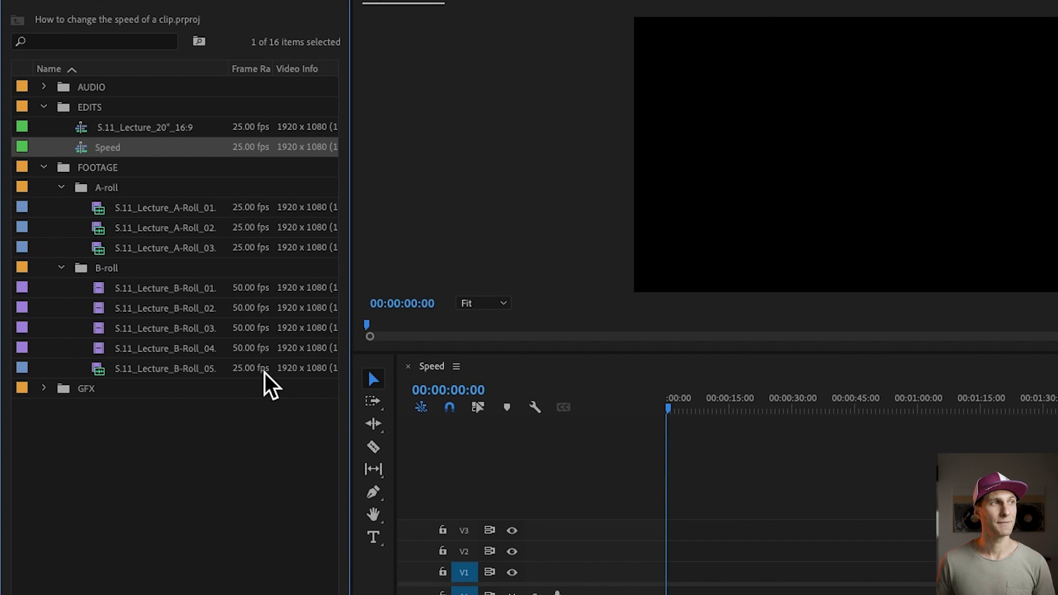
mouse_move(239, 155)
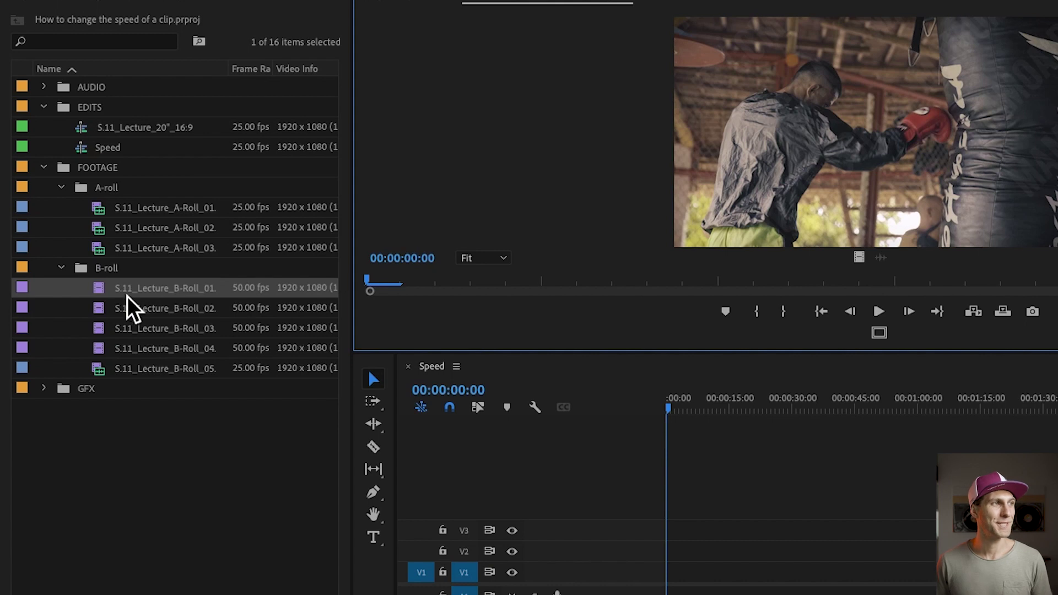
Step: Place S.11_Lecture_B-Roll_01.mp4 at the start of V1, keeping the sequence's settings, and play it
drag(105, 289, 695, 548)
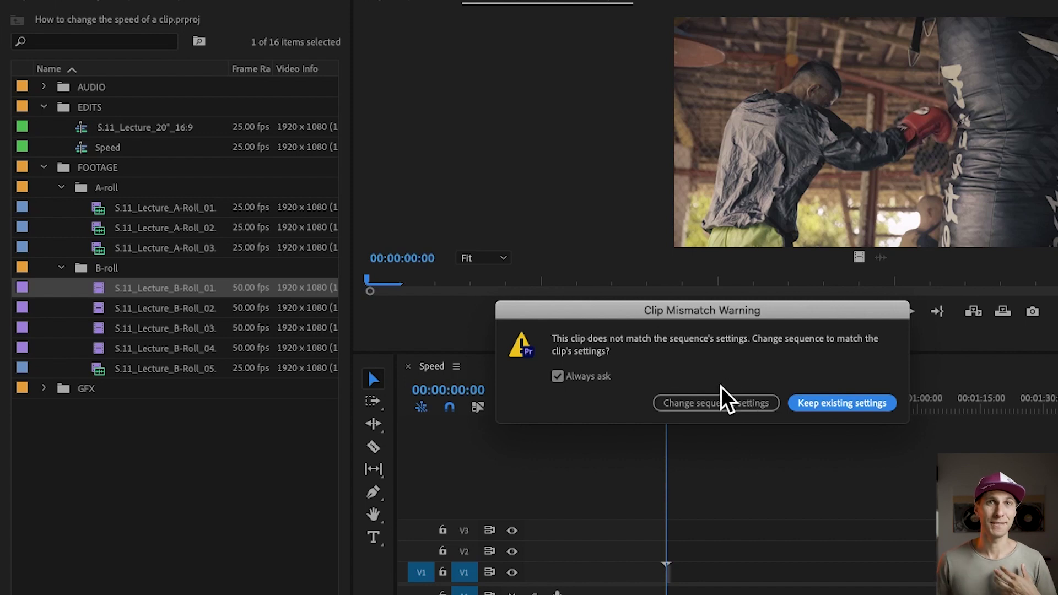
click(829, 410)
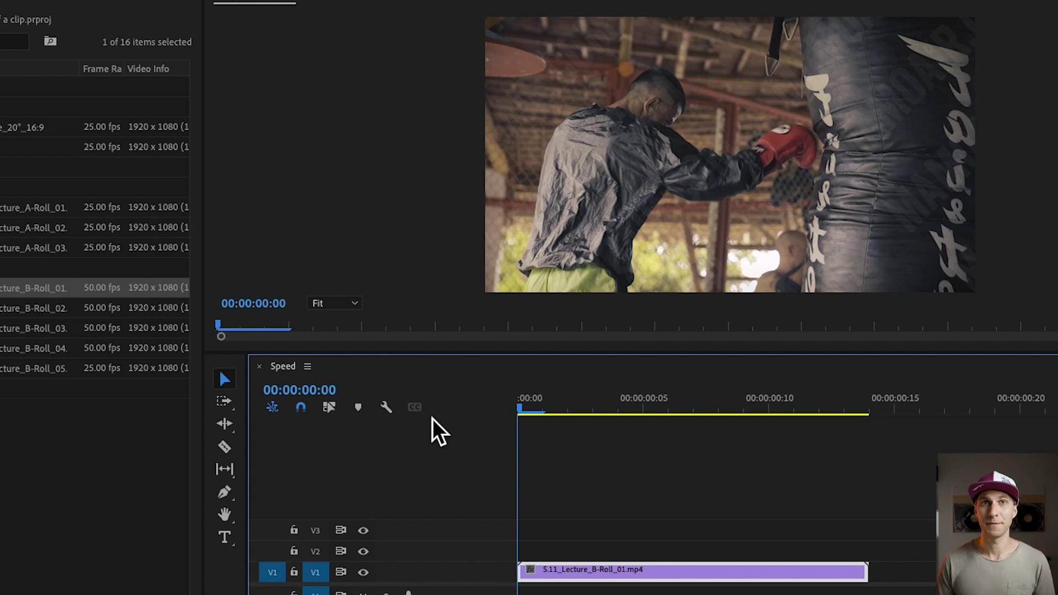
key(space)
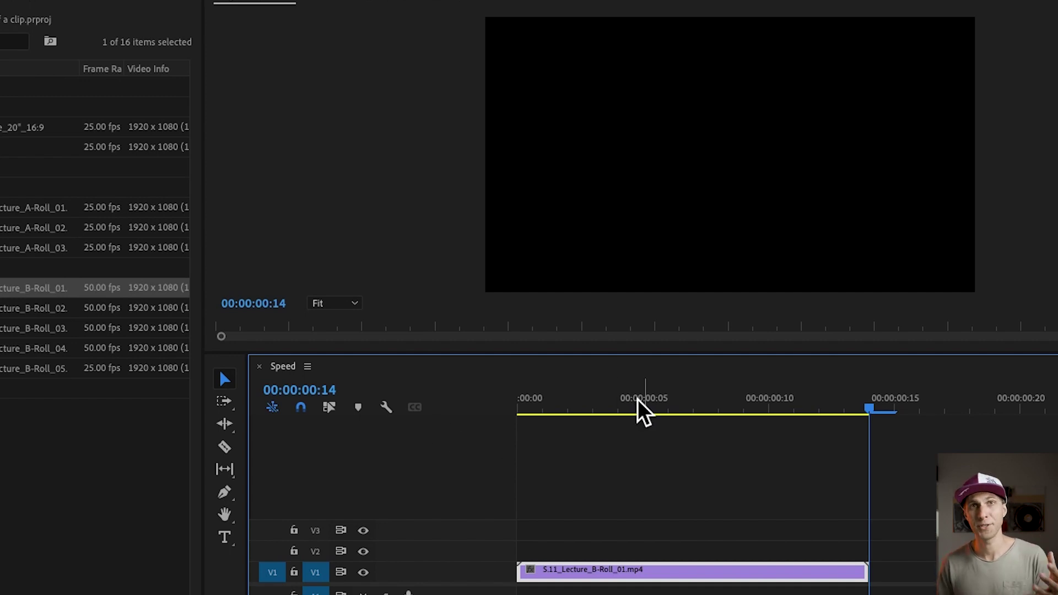
Step: Split B-Roll_01 at 00:00:00:09 and move its second piece far right on V1
drag(614, 408, 737, 416)
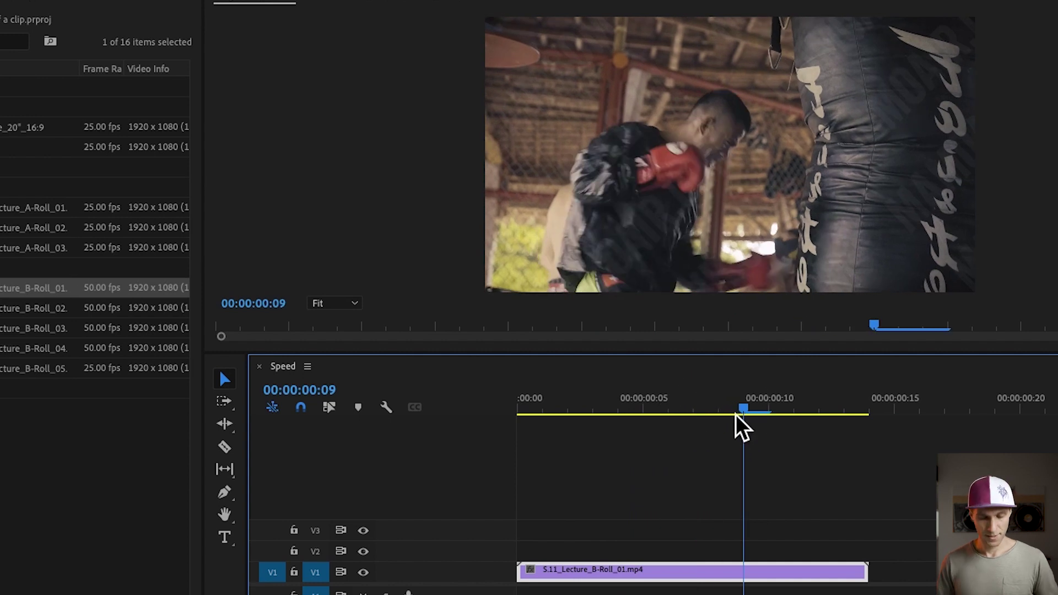
key(c)
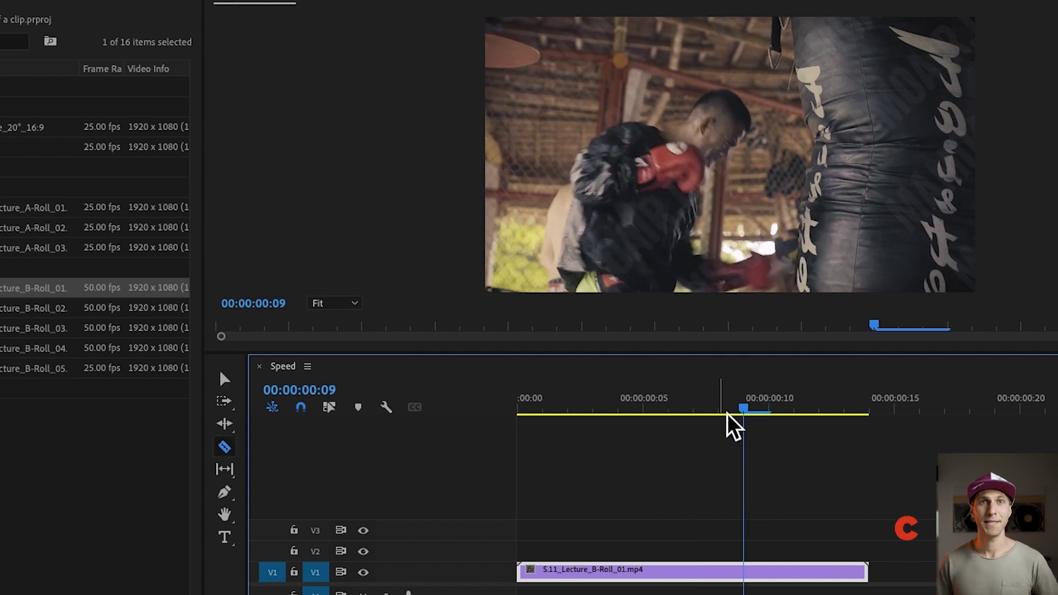
click(746, 573)
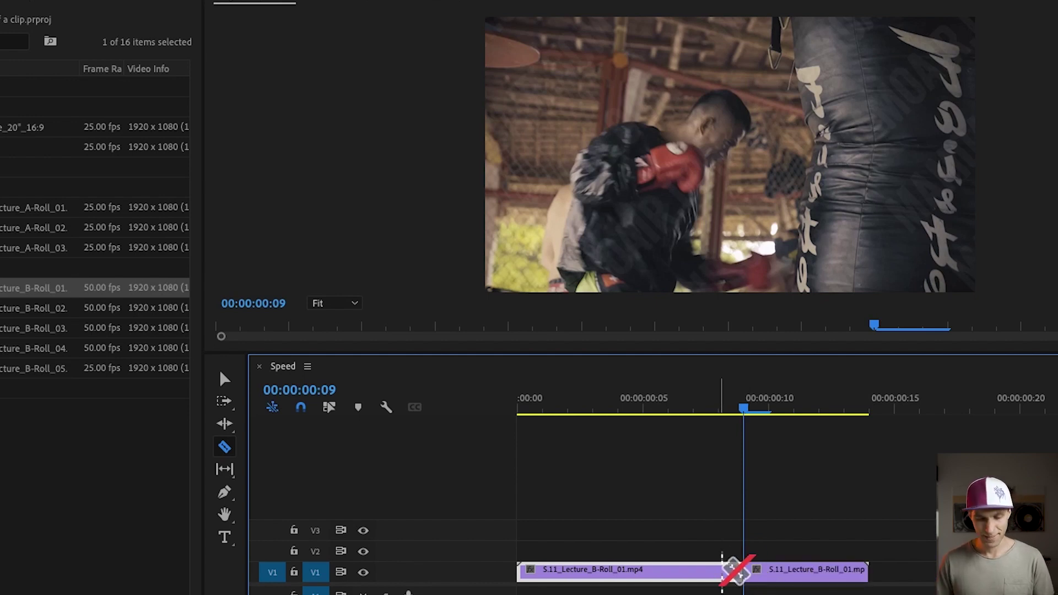
key(v)
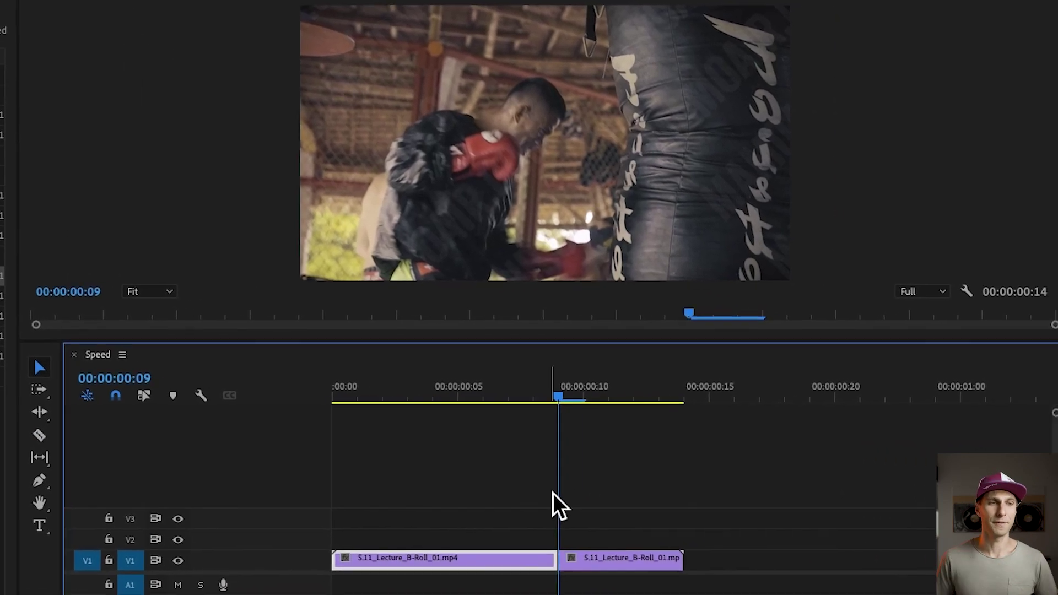
drag(570, 564, 909, 561)
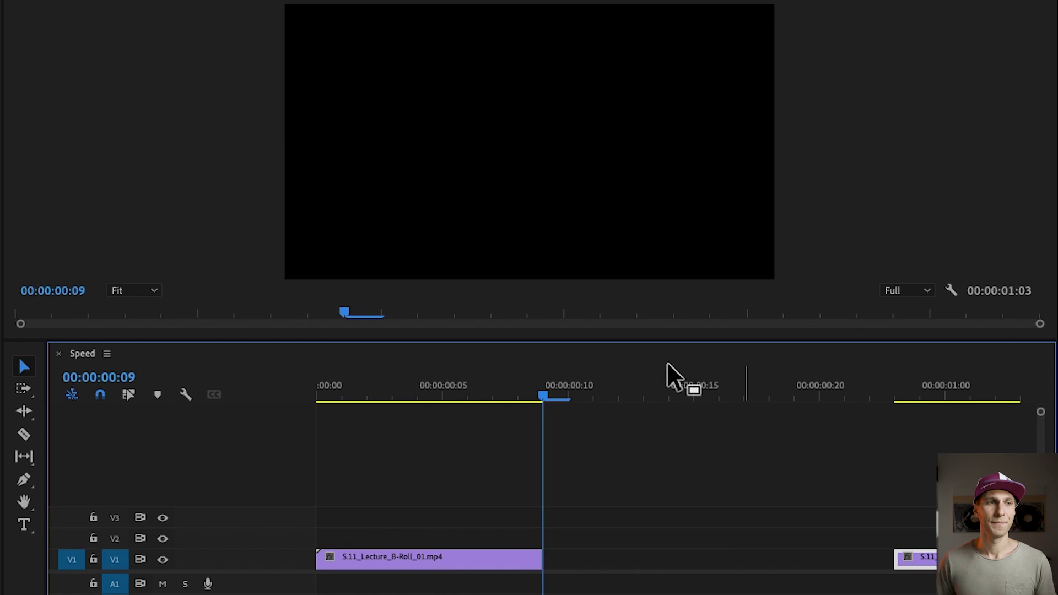
click(449, 395)
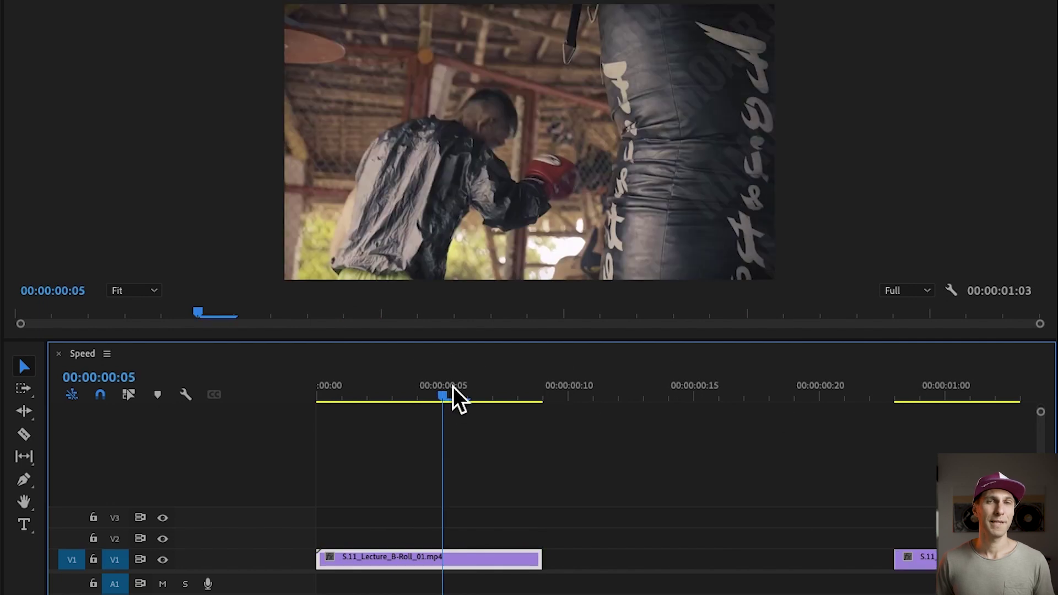
Step: Set the first B-Roll_01 piece to 50% speed in Speed/Duration, stretching it to 00:00:00:18
right_click(487, 562)
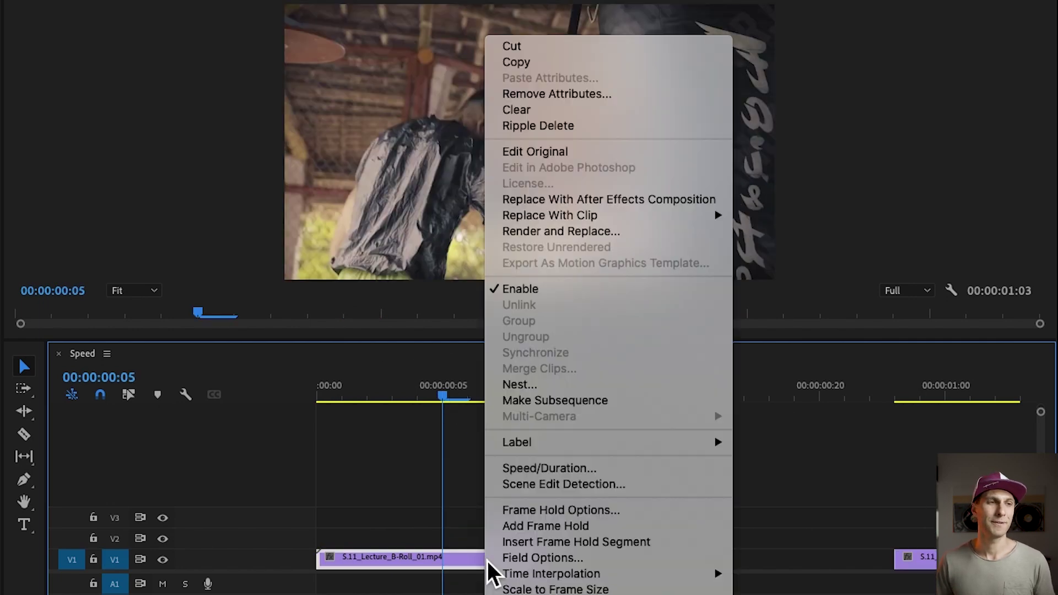
click(550, 469)
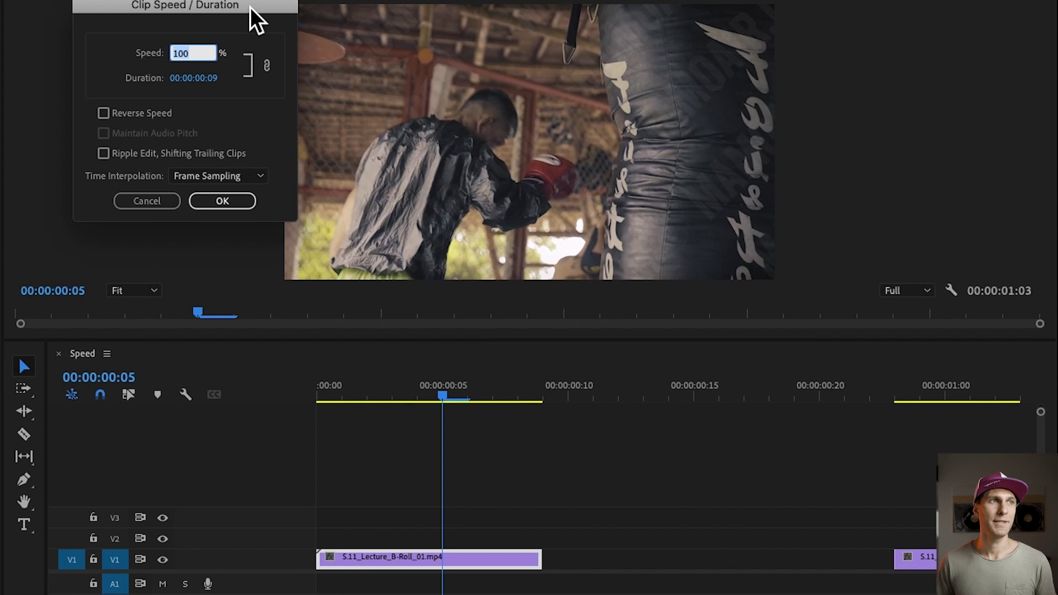
drag(250, 8, 409, 245)
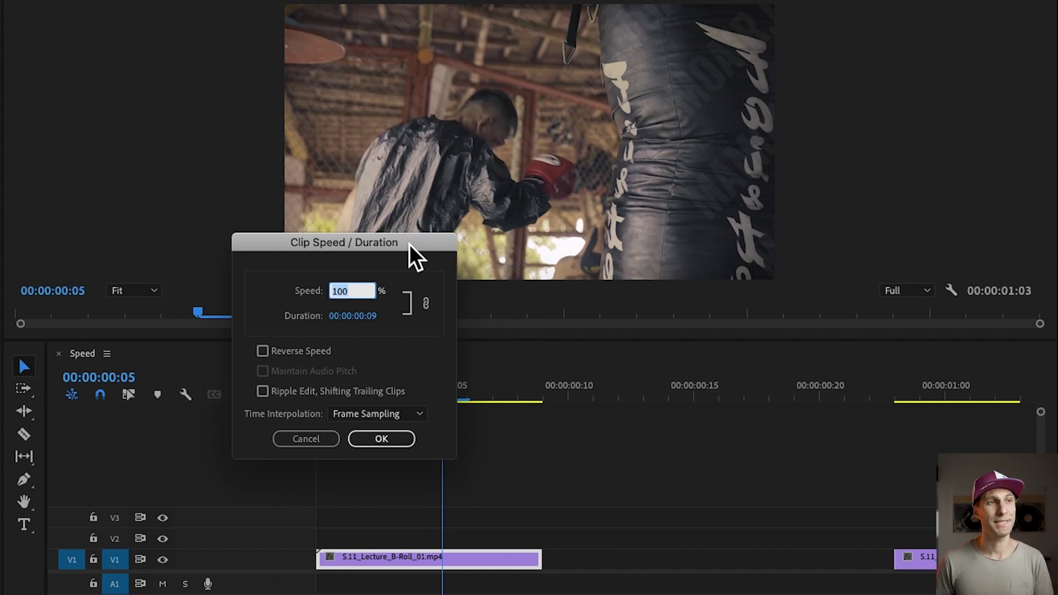
text(50)
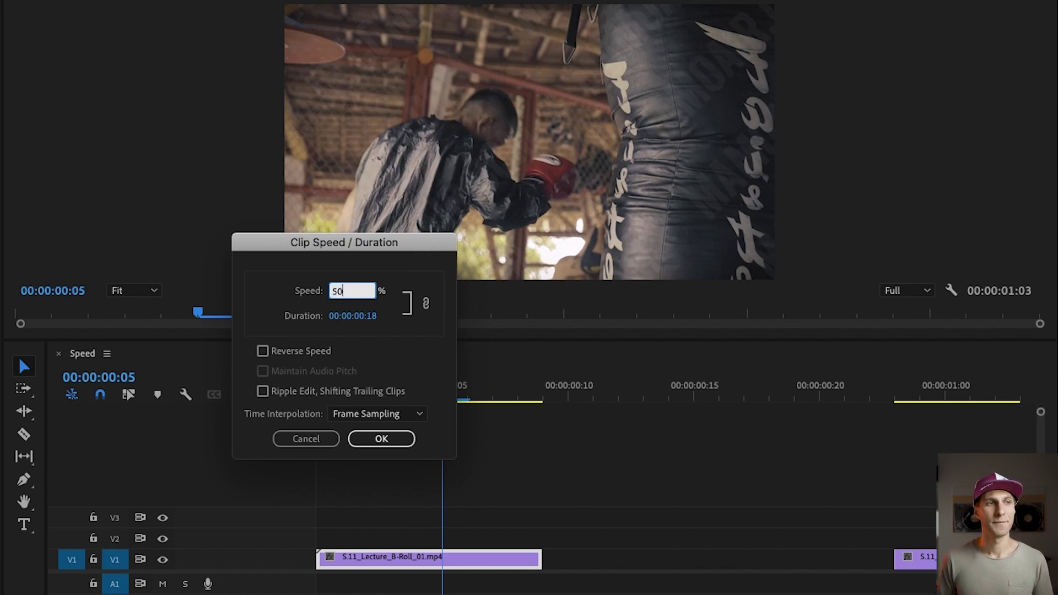
key(Return)
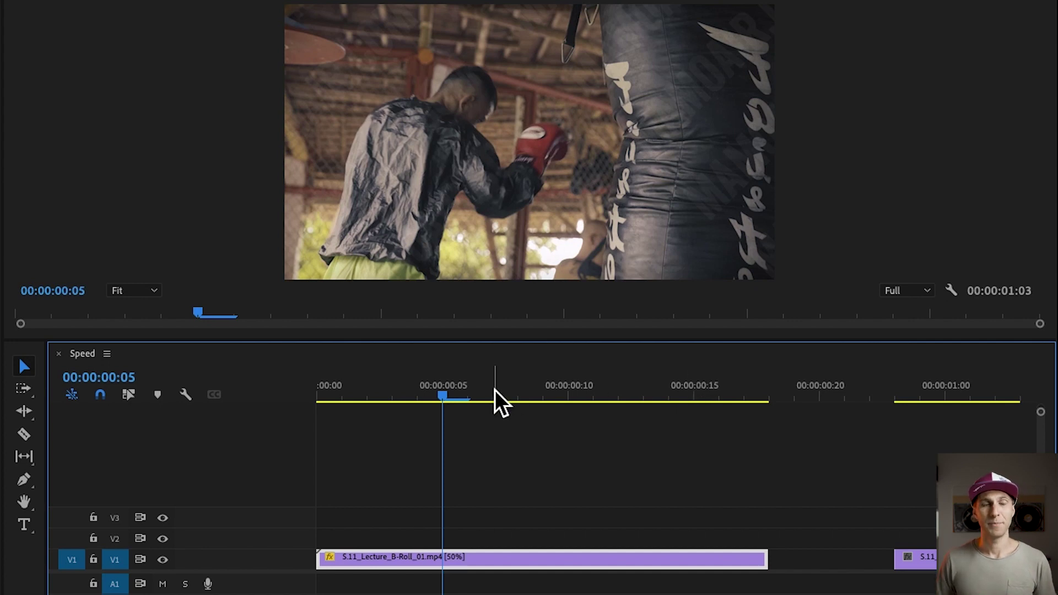
Step: Play the slowed clip back from the sequence start to review it
click(319, 401)
key(space)
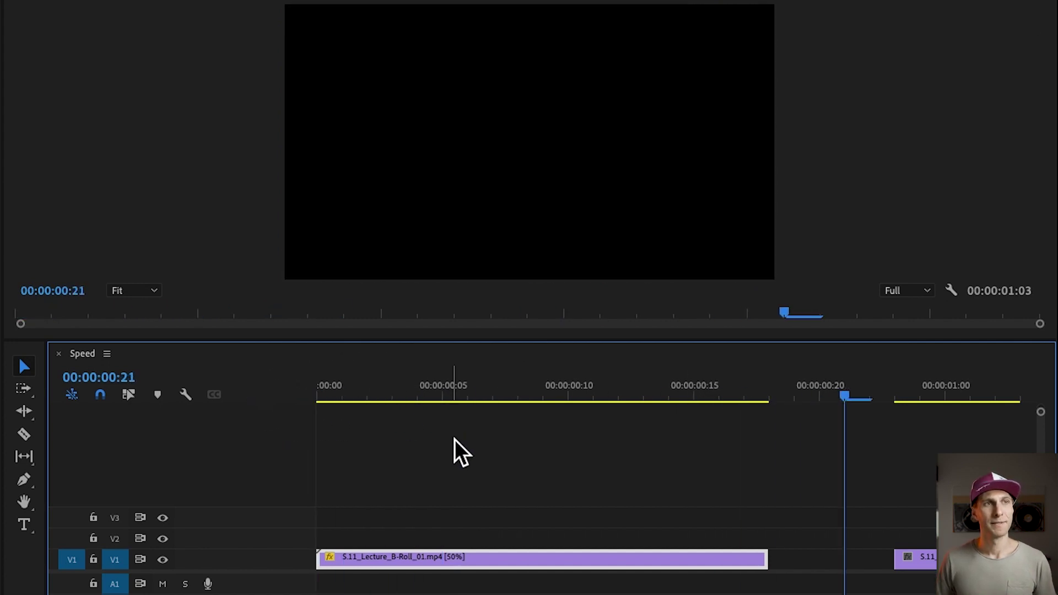
click(448, 382)
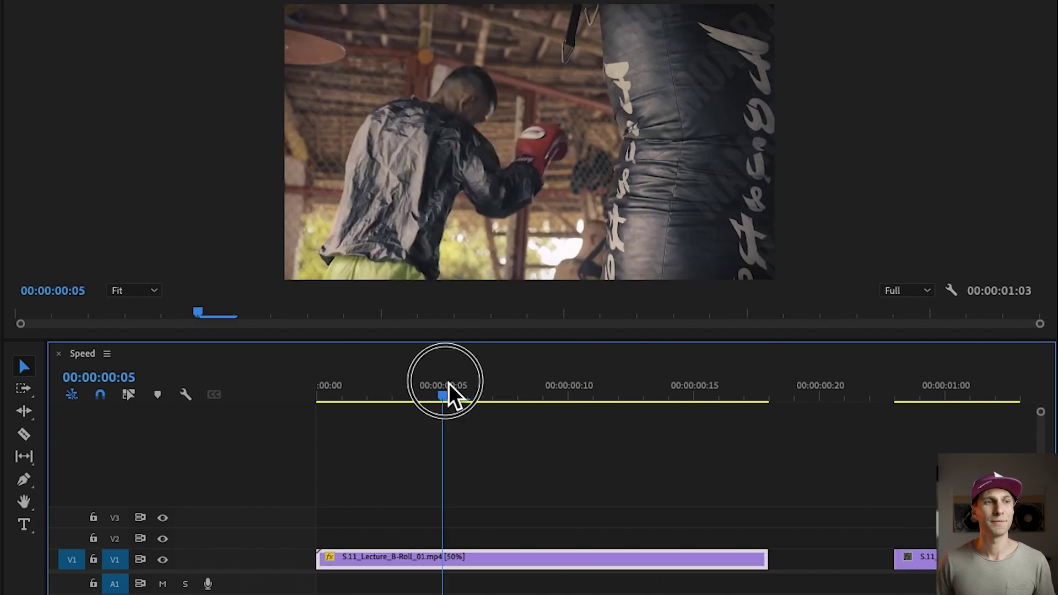
click(310, 399)
key(space)
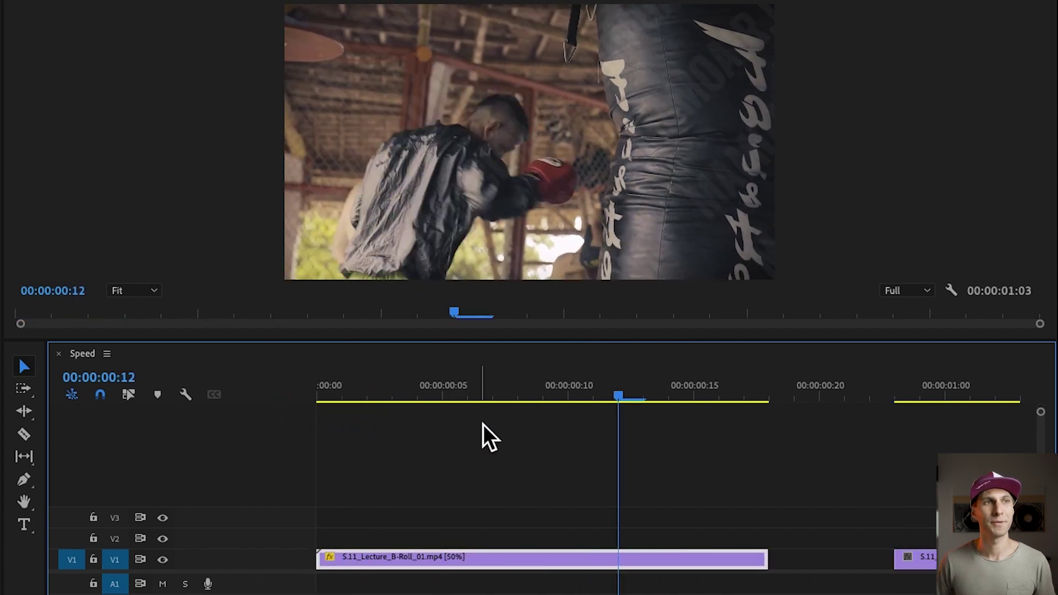
click(543, 385)
key(Home)
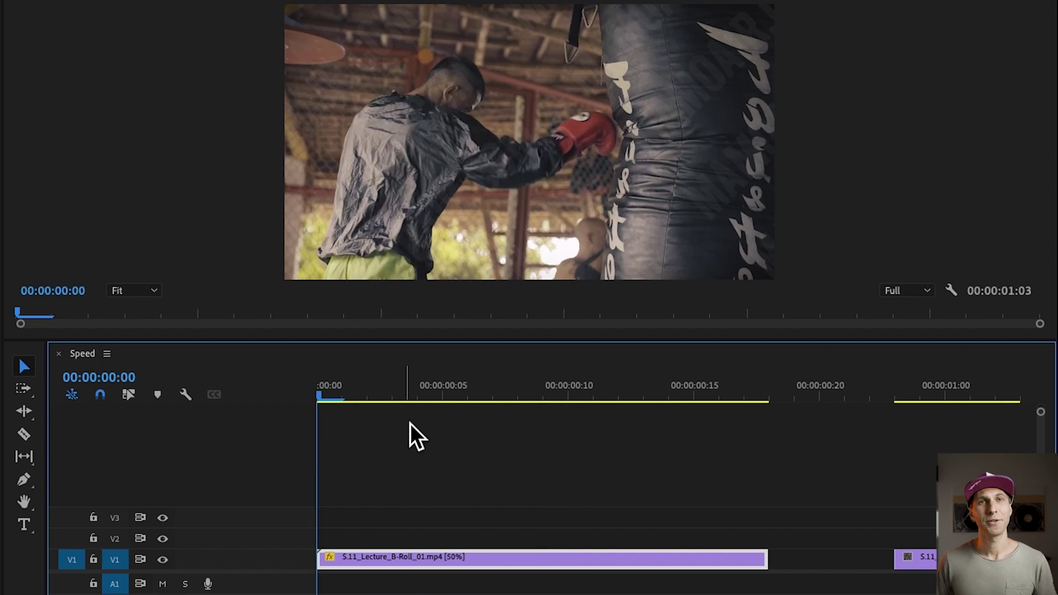
Step: Move the second piece left against the first to close the gap, then play to the end
drag(964, 558, 837, 571)
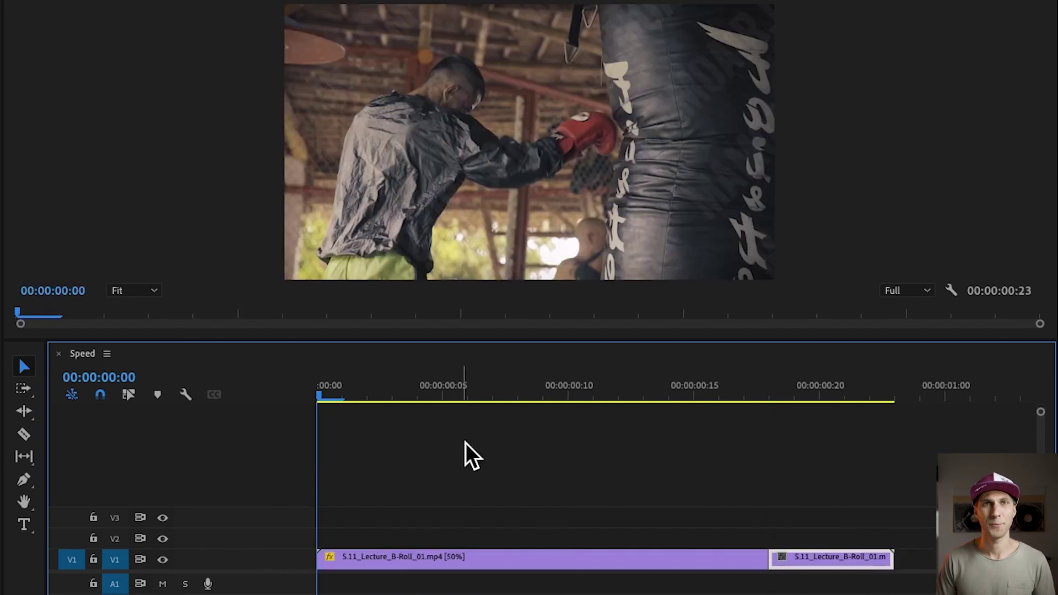
key(space)
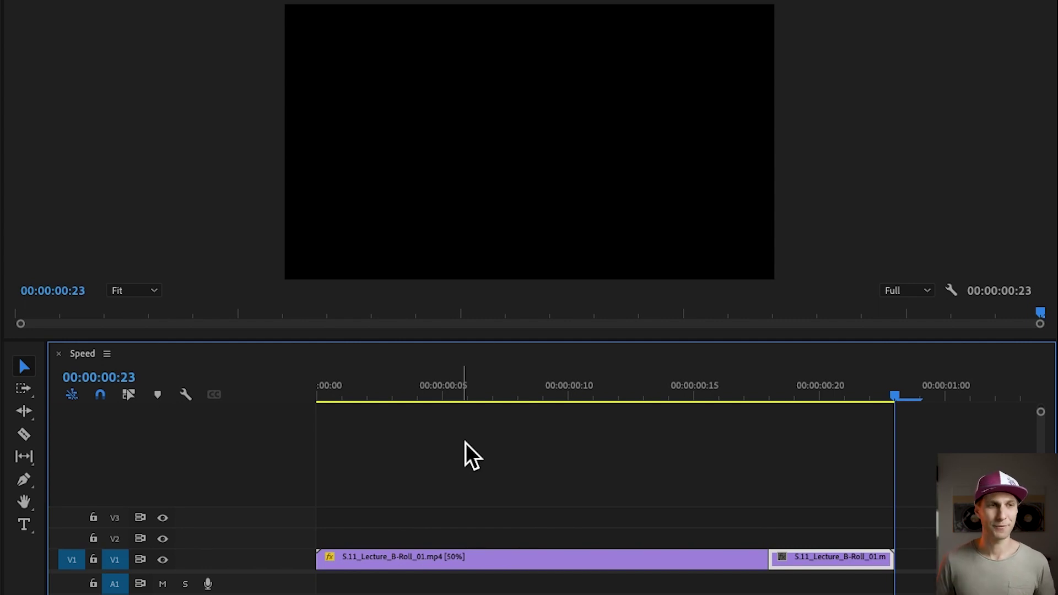
click(566, 392)
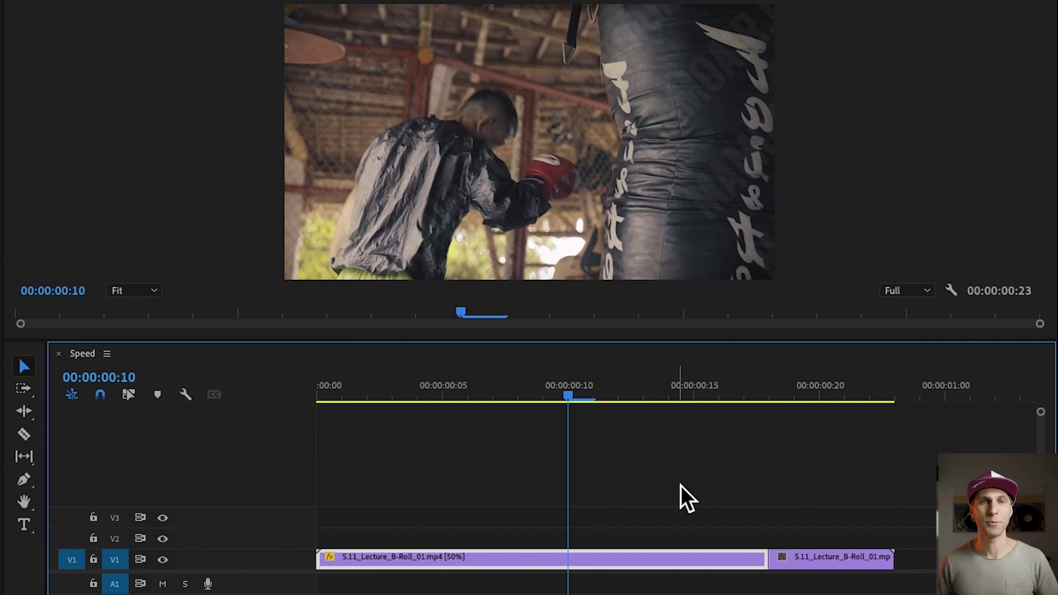
Step: Turn on Reverse Speed for the slowed first clip and play it back from the start
right_click(606, 559)
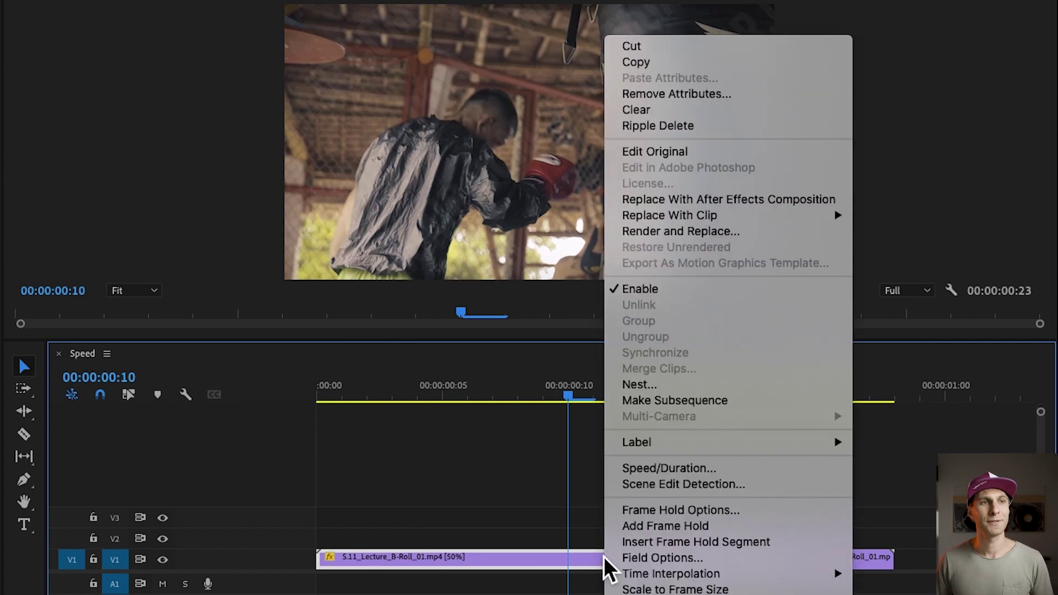
click(644, 471)
drag(151, 16, 379, 146)
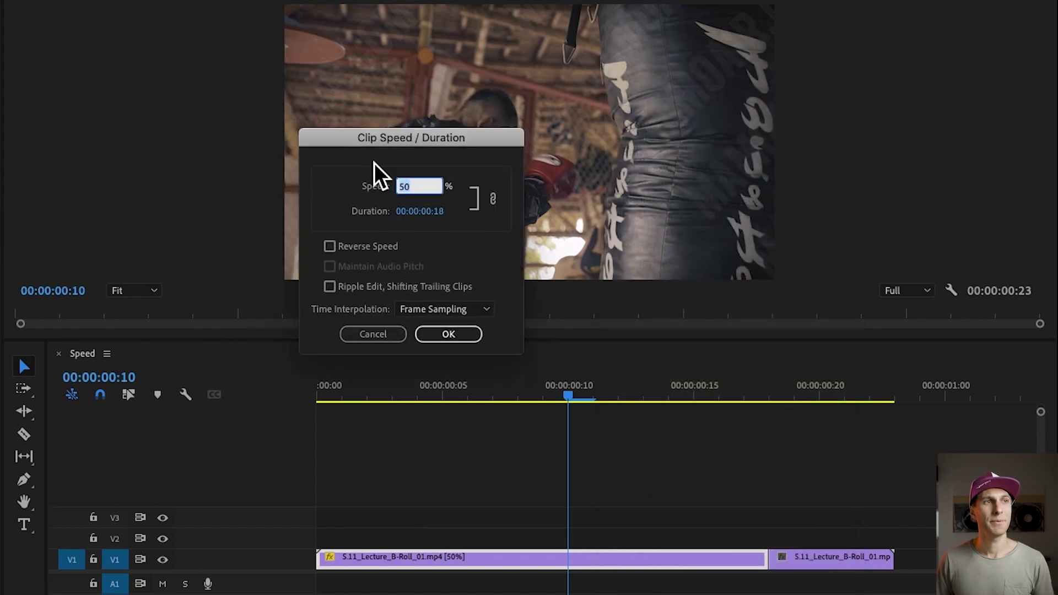
click(360, 248)
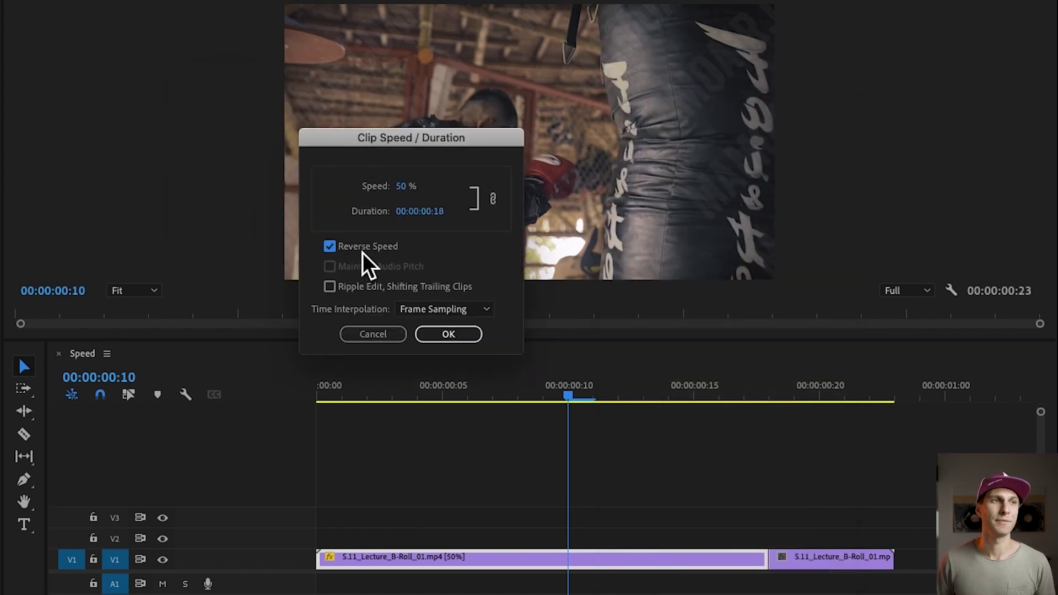
click(442, 342)
click(356, 411)
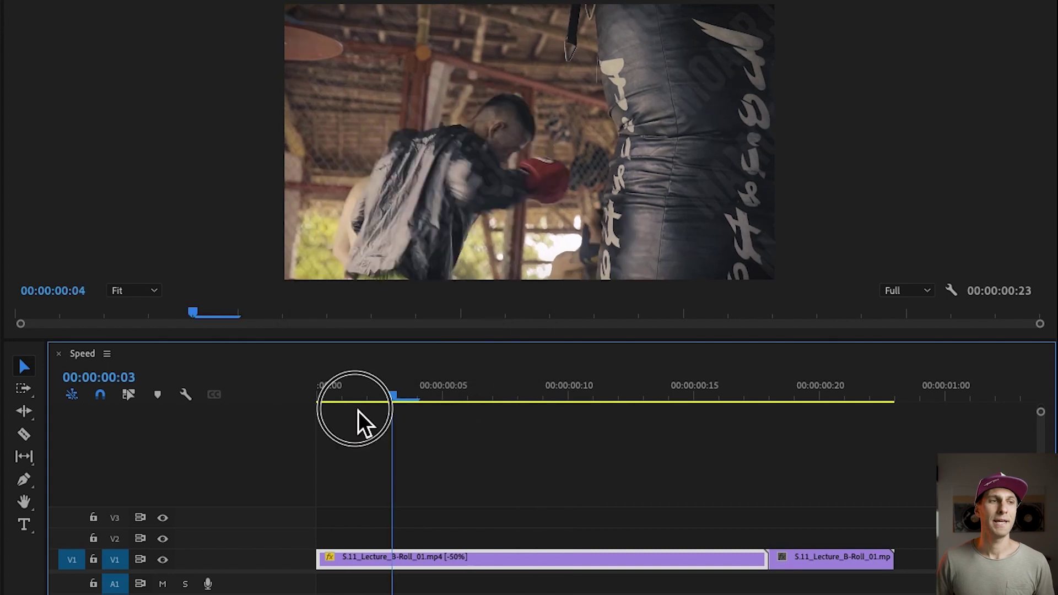
key(Home)
key(space)
key(space)
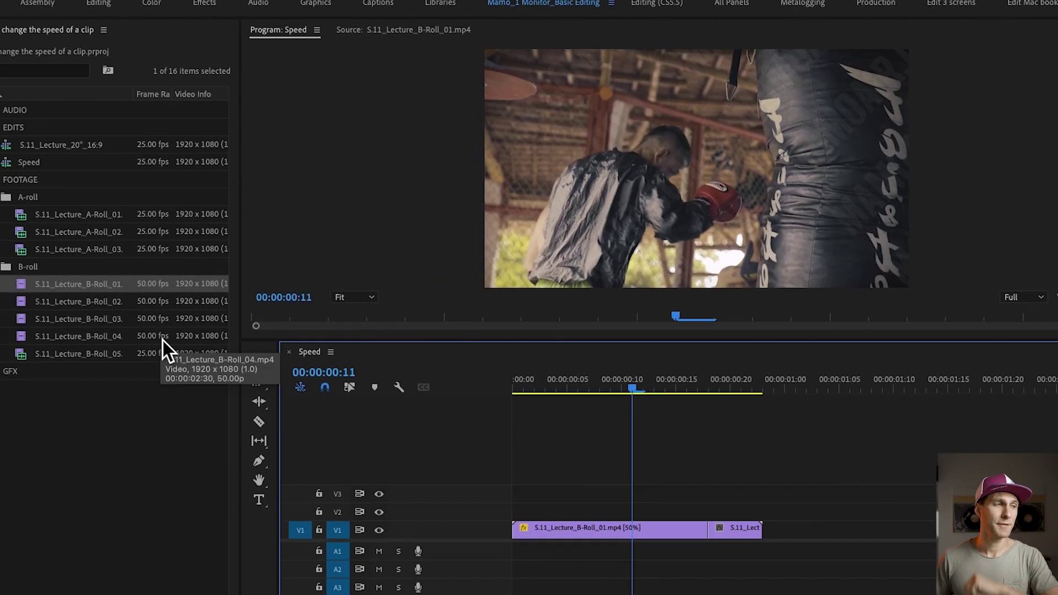
Step: Add B-Roll_02 and B-Roll_03 to Video 1 after the existing clips
click(111, 304)
shift+click(110, 319)
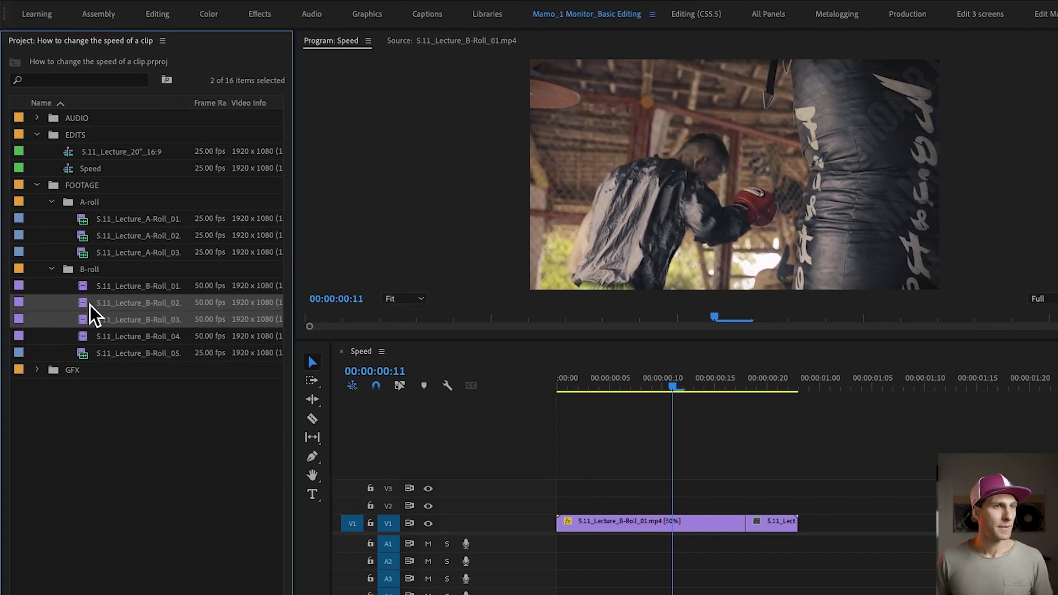
drag(91, 309, 909, 523)
drag(832, 382, 882, 389)
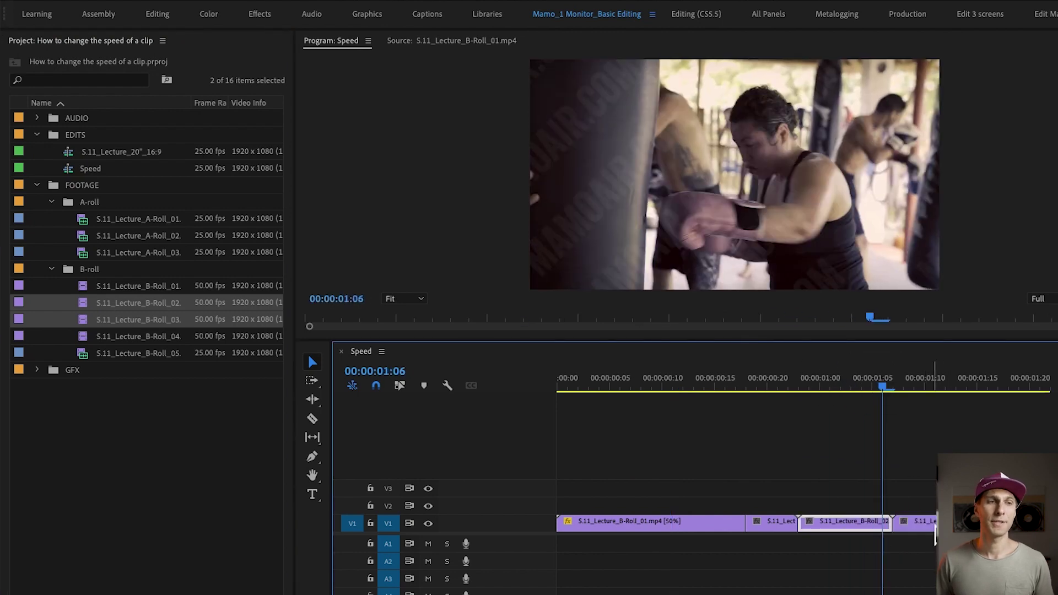
Step: Move B-Roll_03 right to leave a gap after B-Roll_02
click(926, 526)
drag(926, 528, 968, 526)
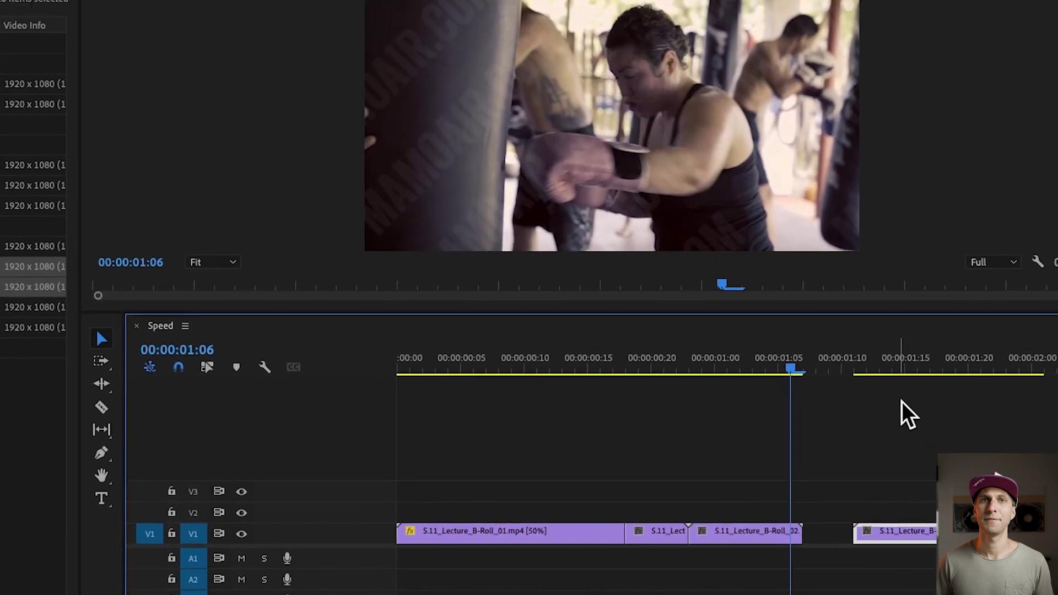
click(903, 411)
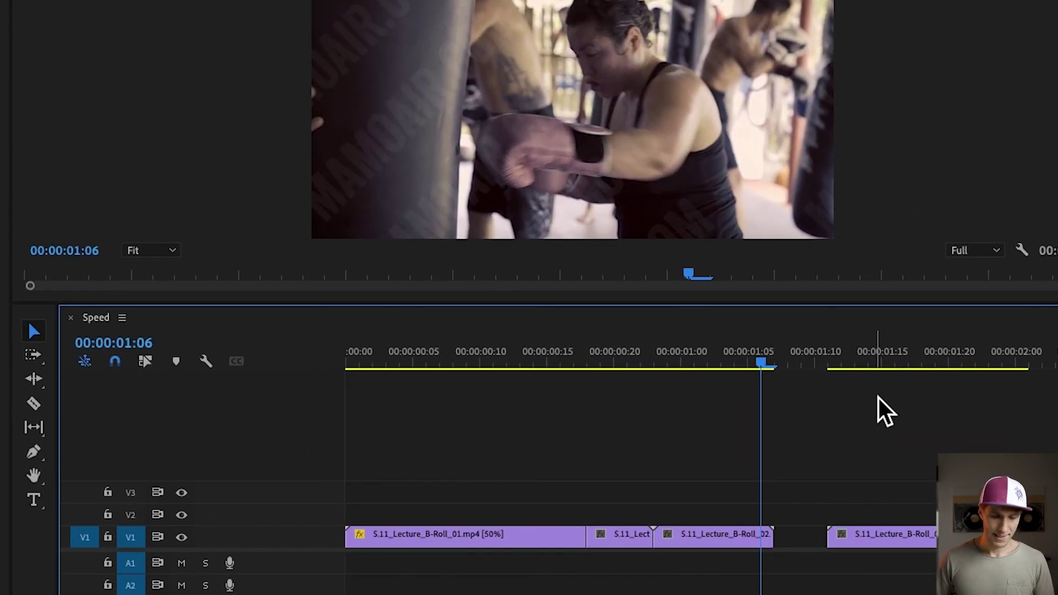
Step: Rate-stretch B-Roll_02 to 69.23% so it fills the gap before B-Roll_03
click(49, 392)
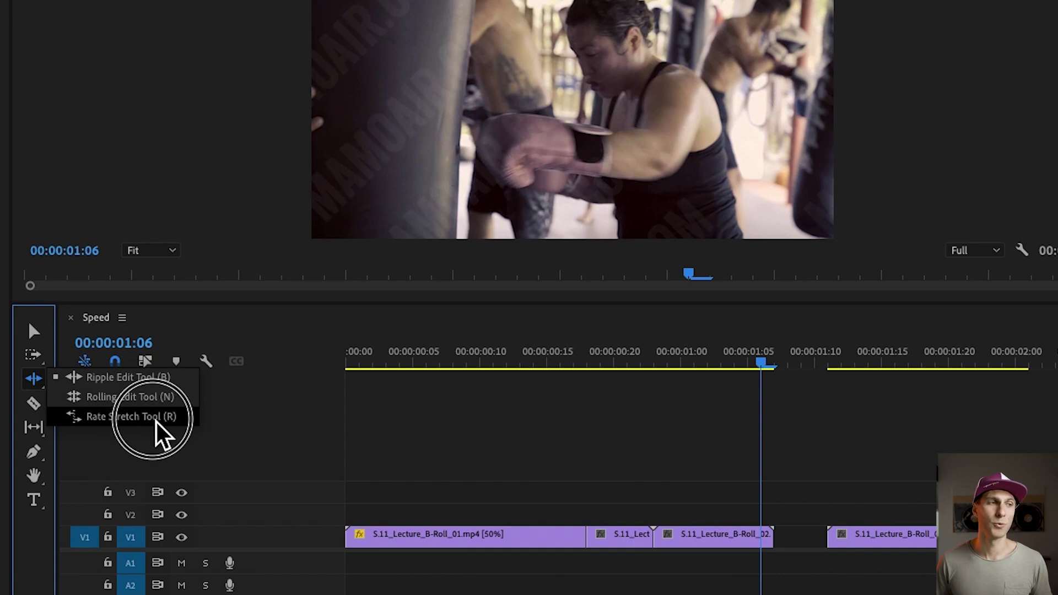
click(111, 416)
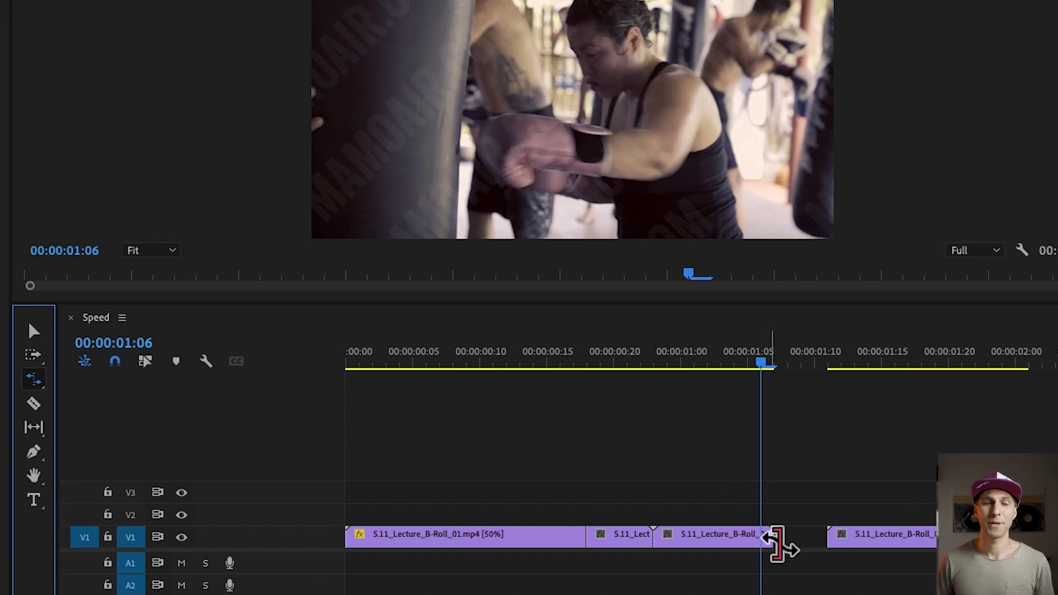
drag(774, 543, 877, 556)
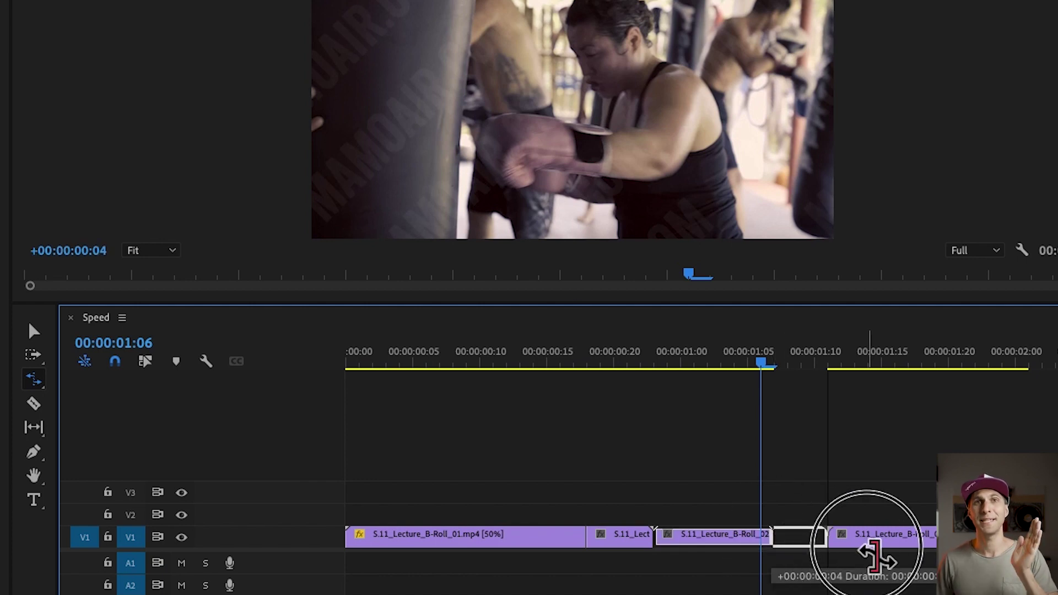
drag(877, 557, 878, 558)
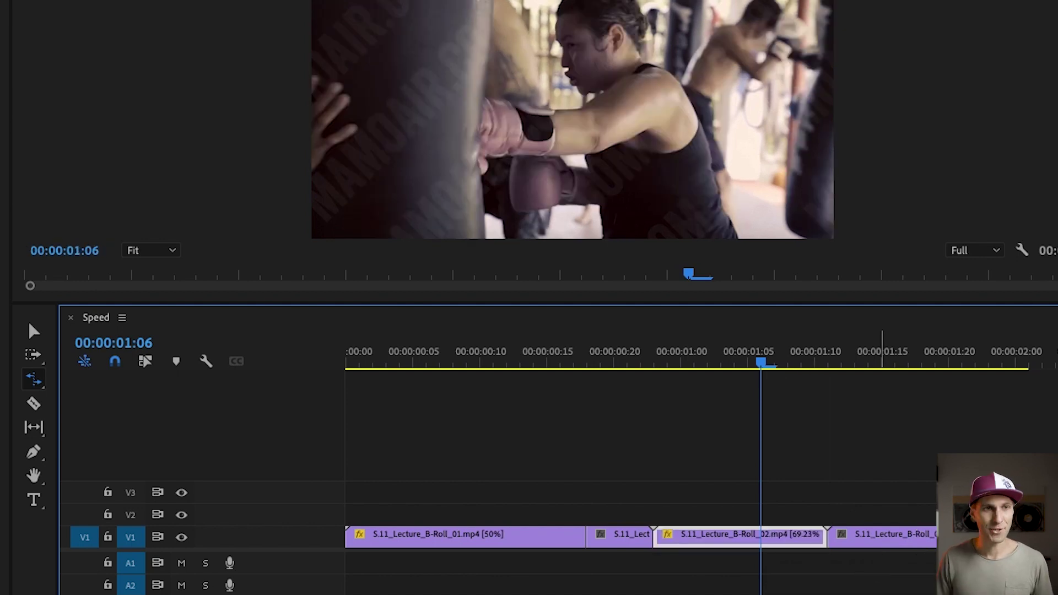
Step: Zoom in, try B-Roll_02 at 128.57%, then stretch it back to fill the gap
key(shift+equal)
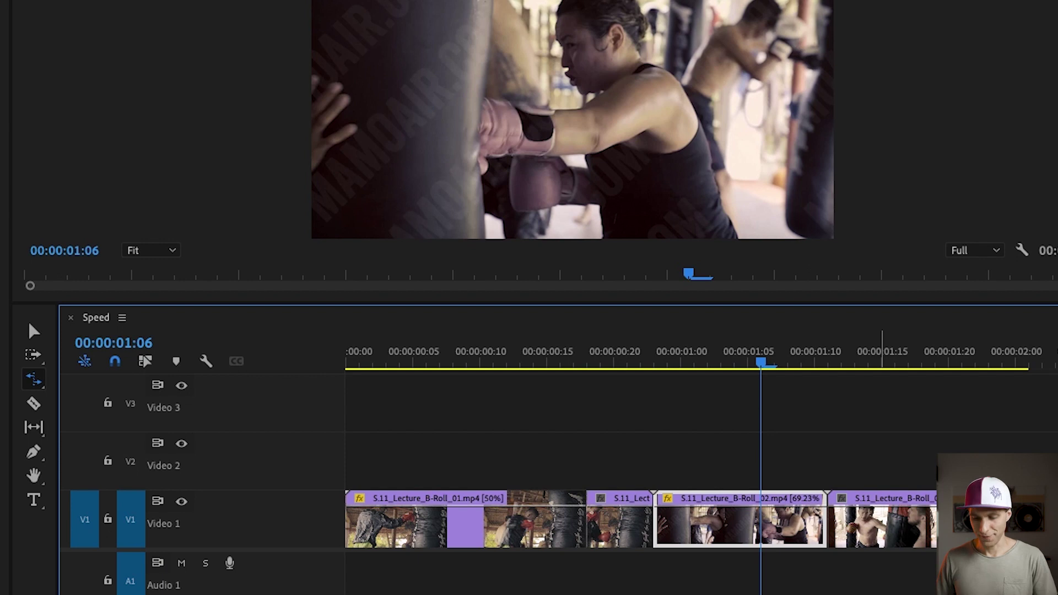
key(equal)
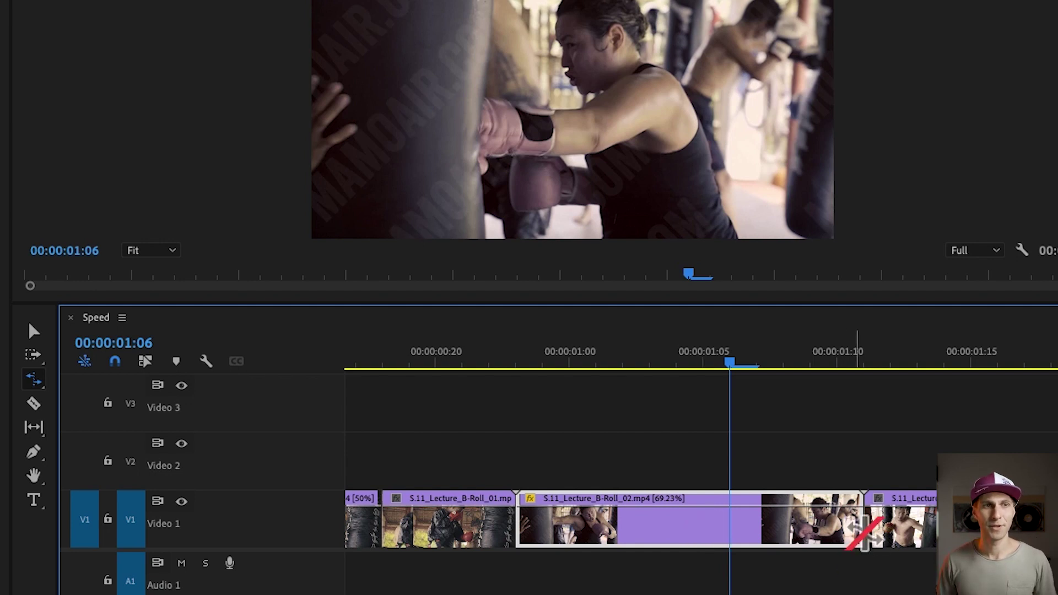
drag(866, 532, 702, 524)
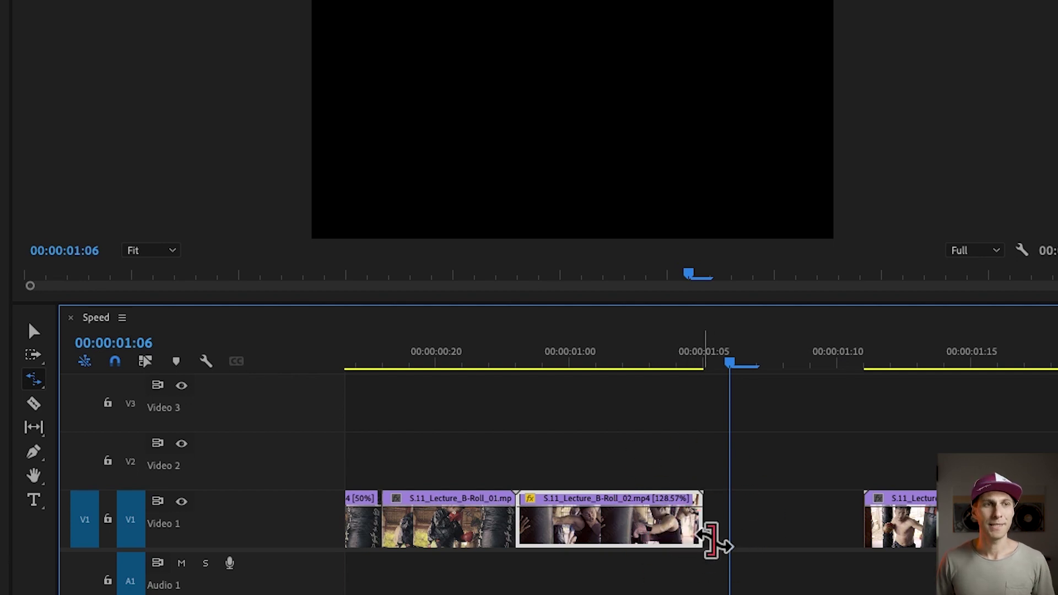
drag(703, 526, 933, 533)
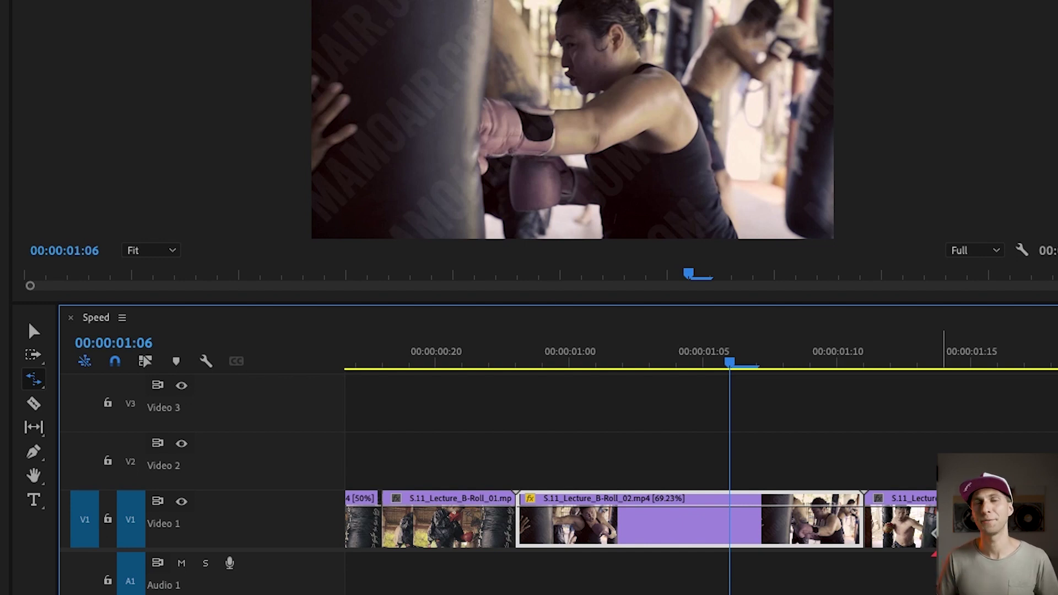
key(minus)
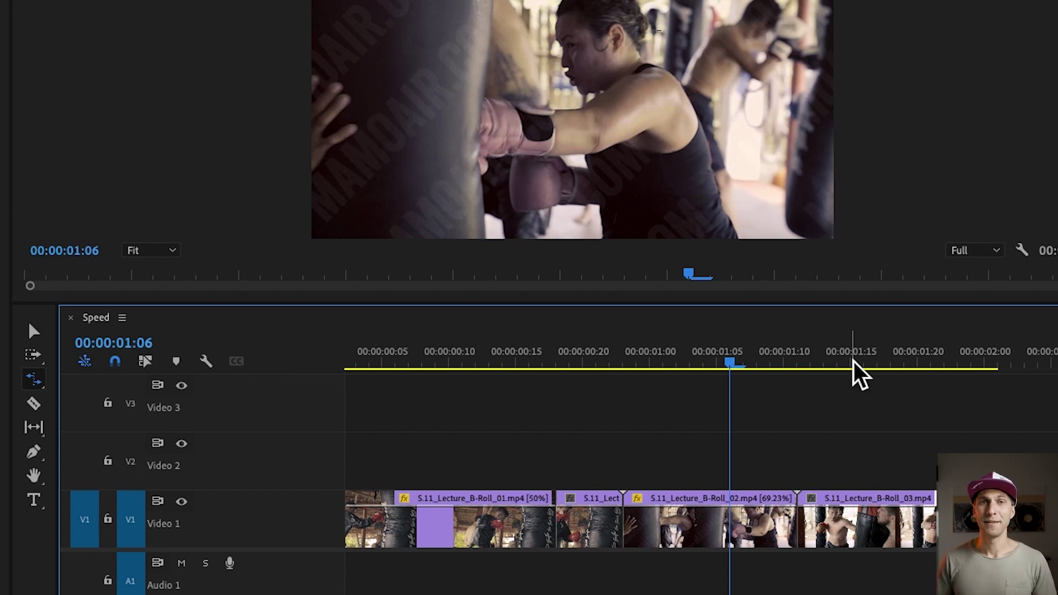
Step: Return to the Selection tool and play the sequence through to its end
key(v)
click(837, 355)
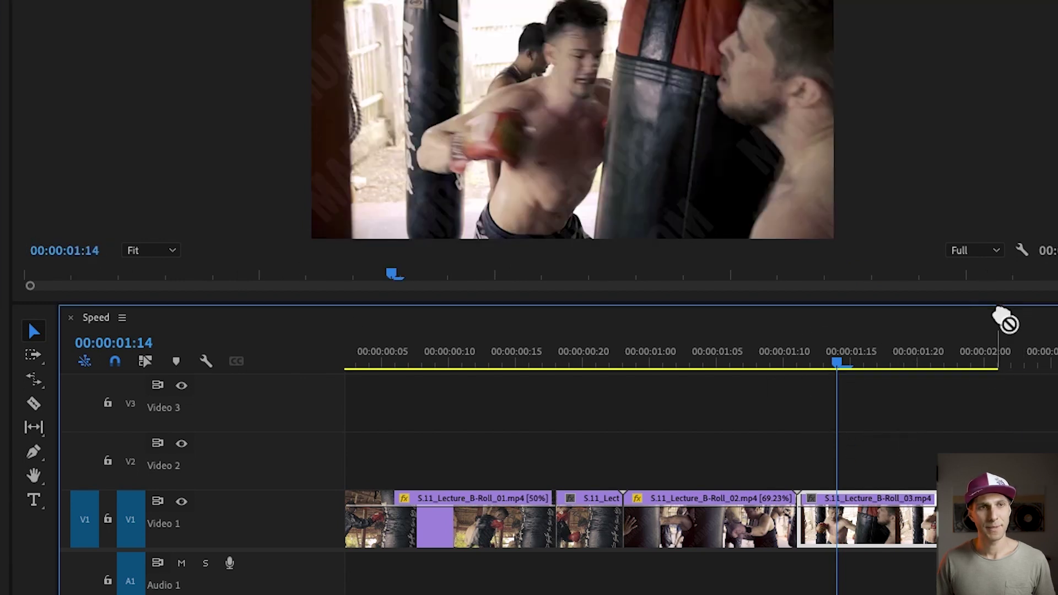
click(1023, 364)
key(minus)
key(minus)
key(equal)
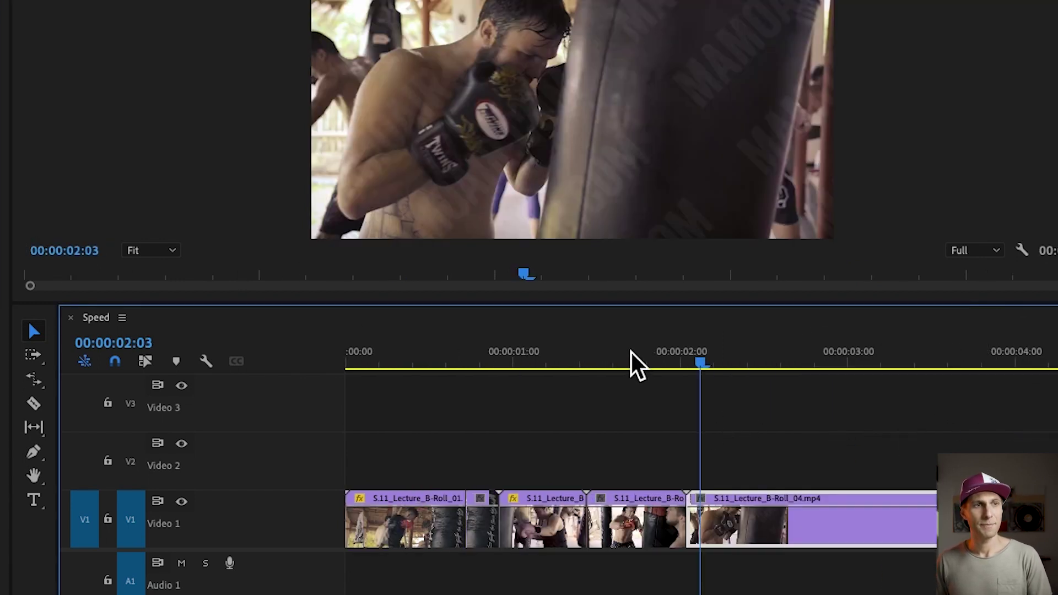
key(space)
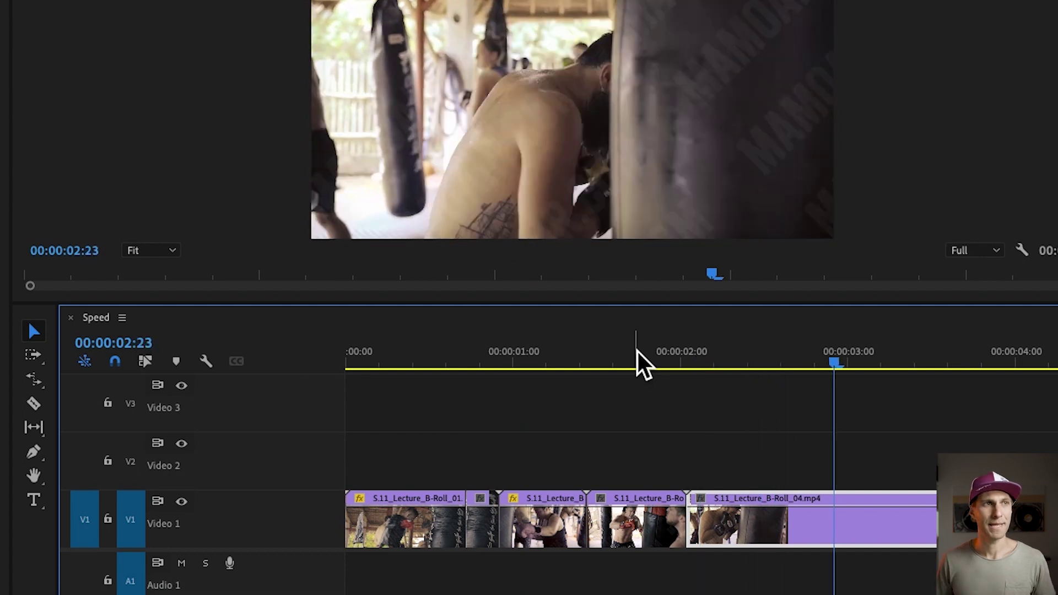
key(minus)
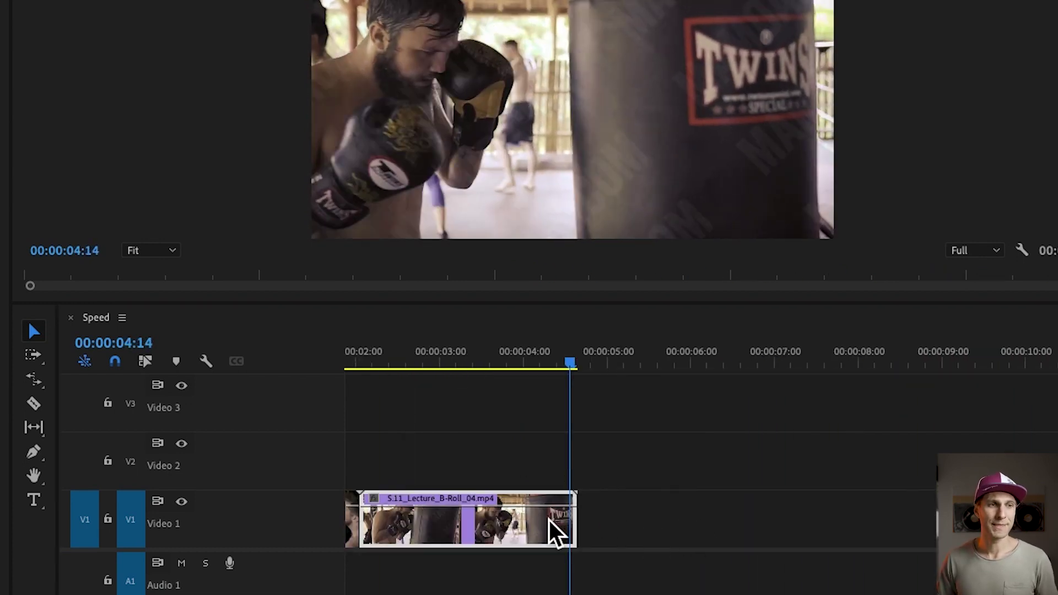
Step: Show B-Roll_04's Time Remapping > Speed keyframe line
click(606, 520)
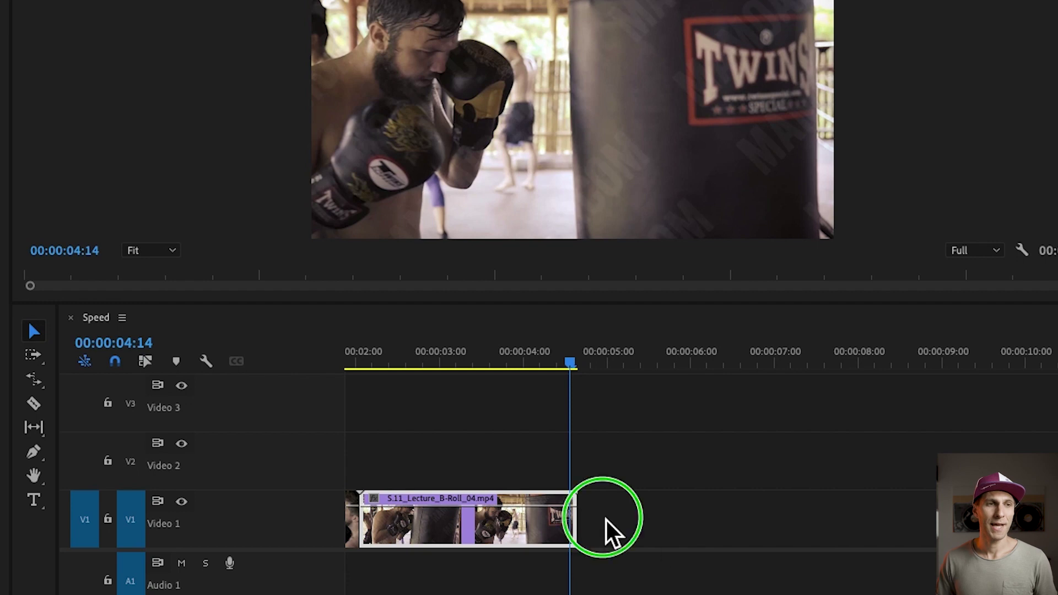
right_click(495, 525)
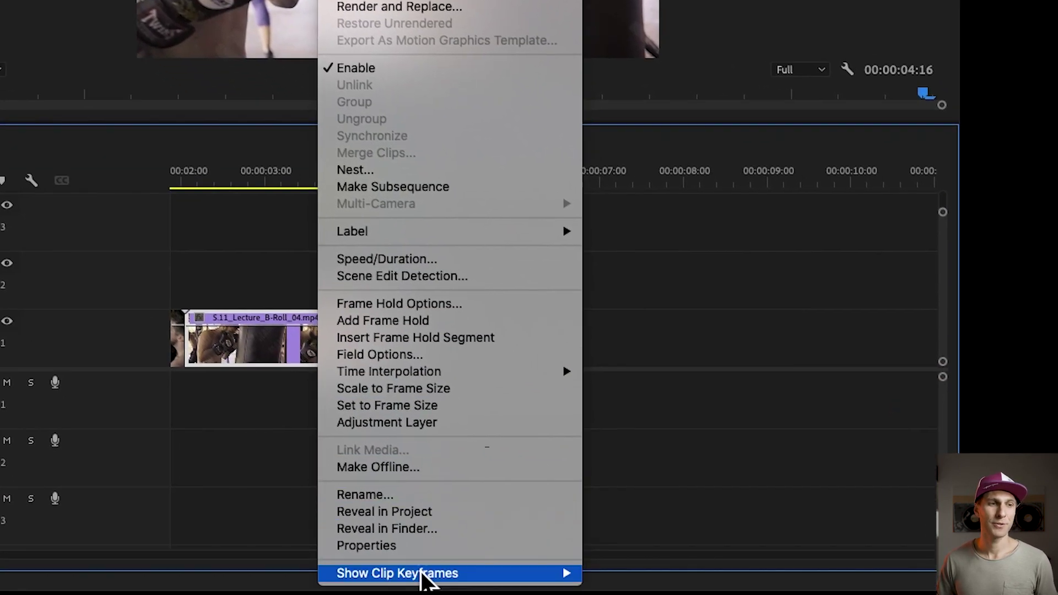
mouse_move(423, 577)
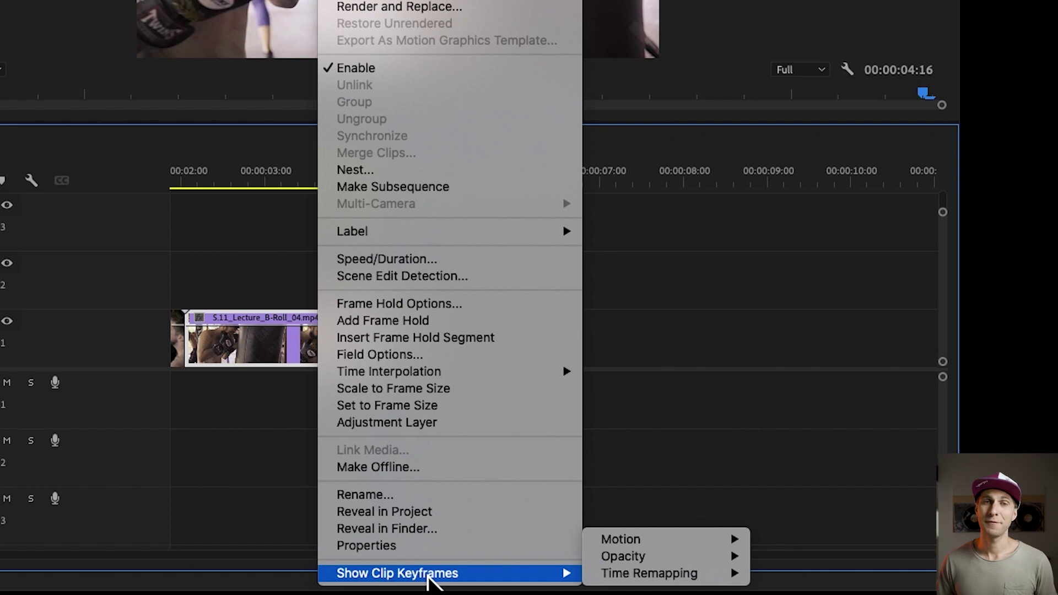
mouse_move(642, 577)
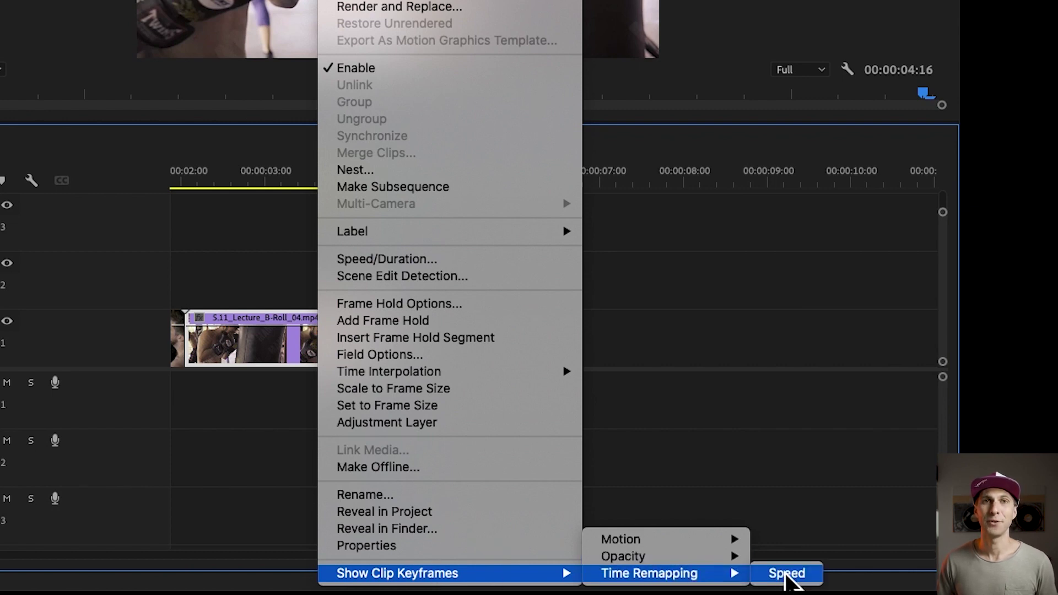
click(786, 574)
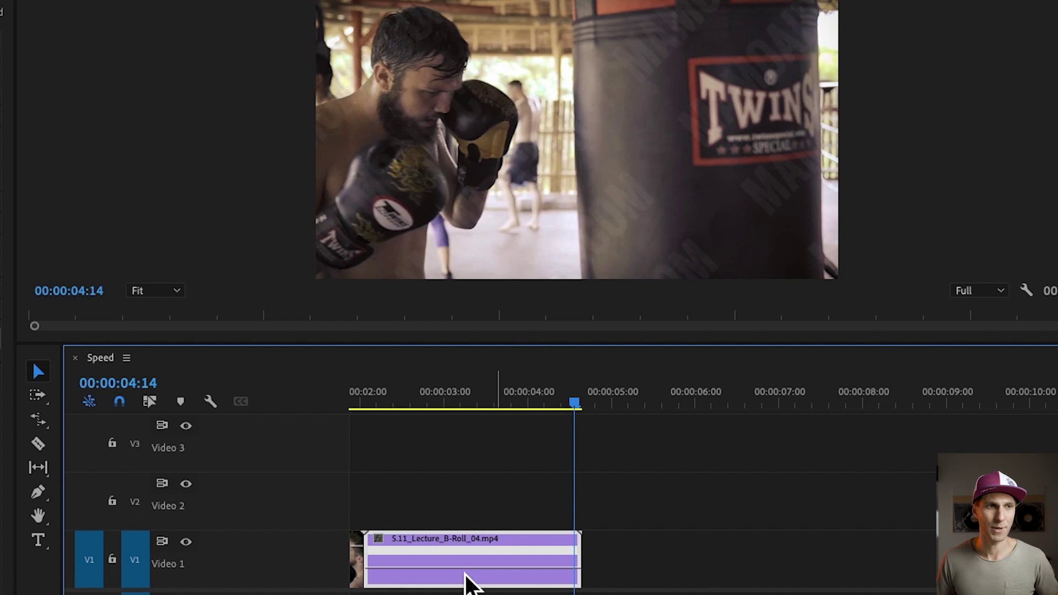
Step: Speed up B-Roll_04's later section to 233% on its time-remapping rubber band
scroll(509, 556, up, 2)
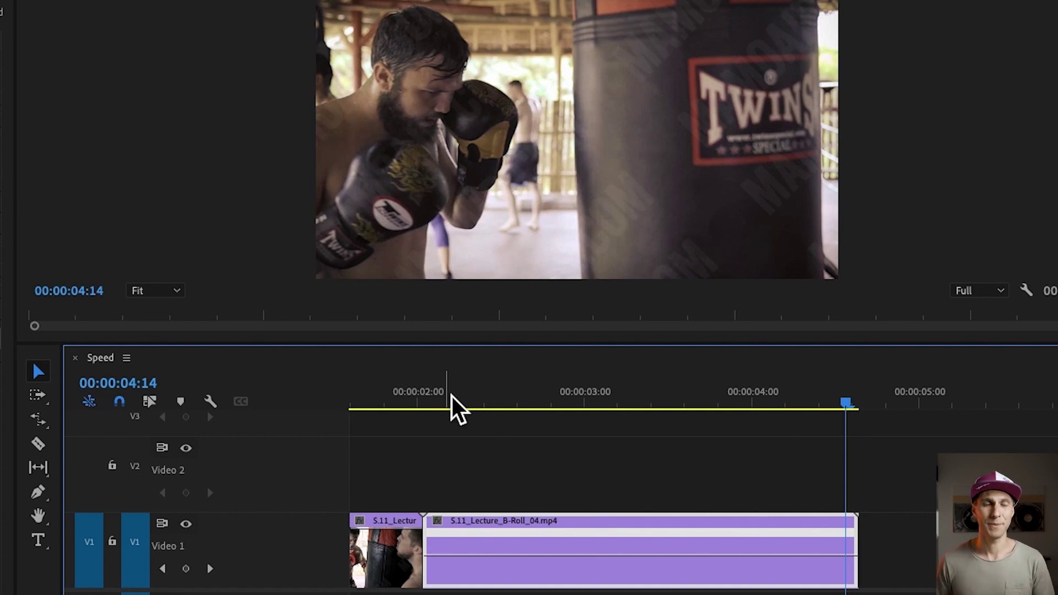
drag(459, 398, 637, 400)
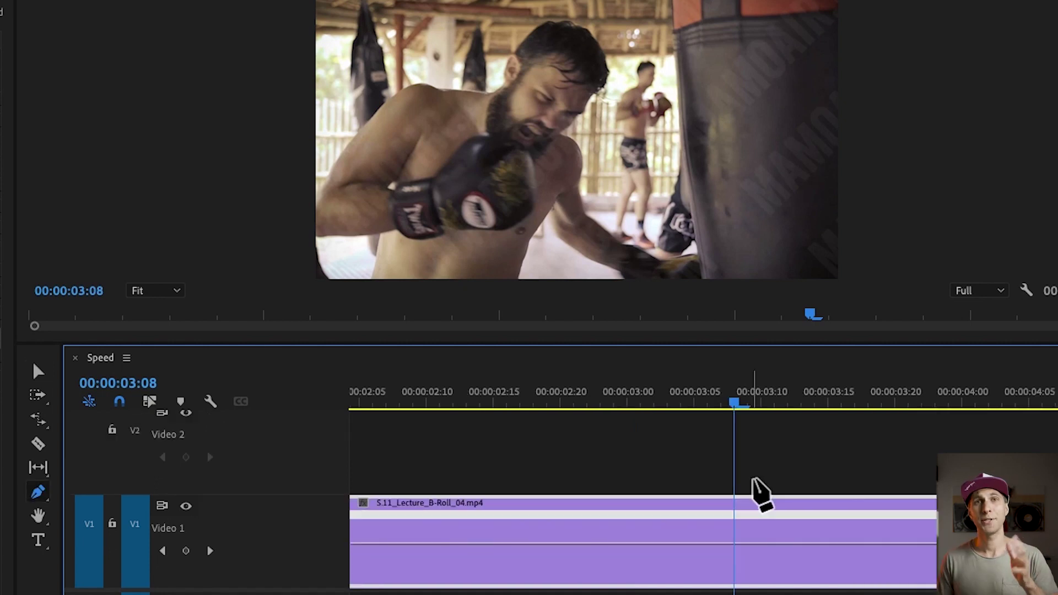
key(v)
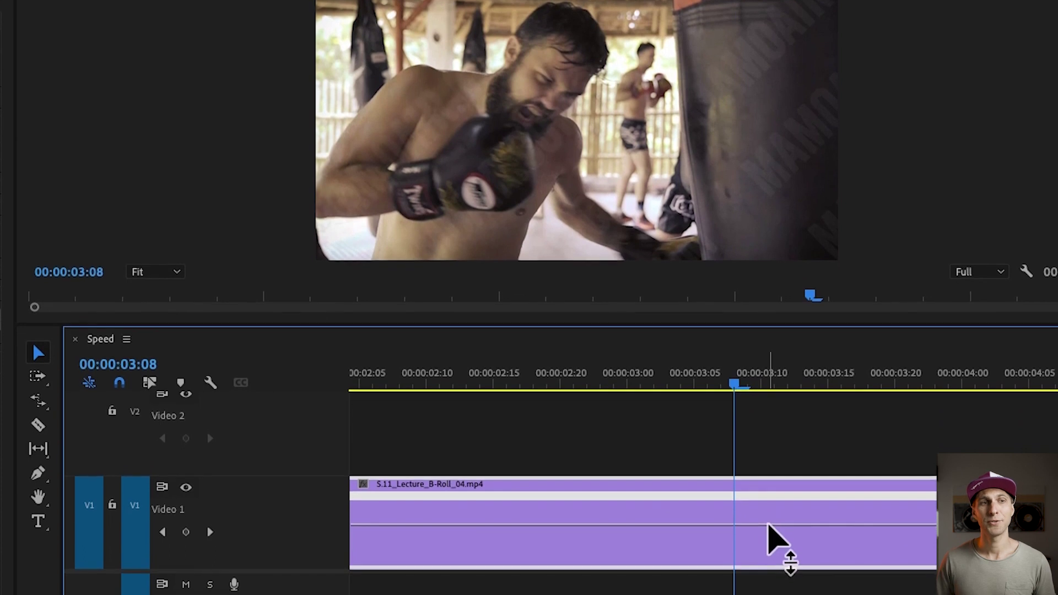
drag(769, 522, 771, 480)
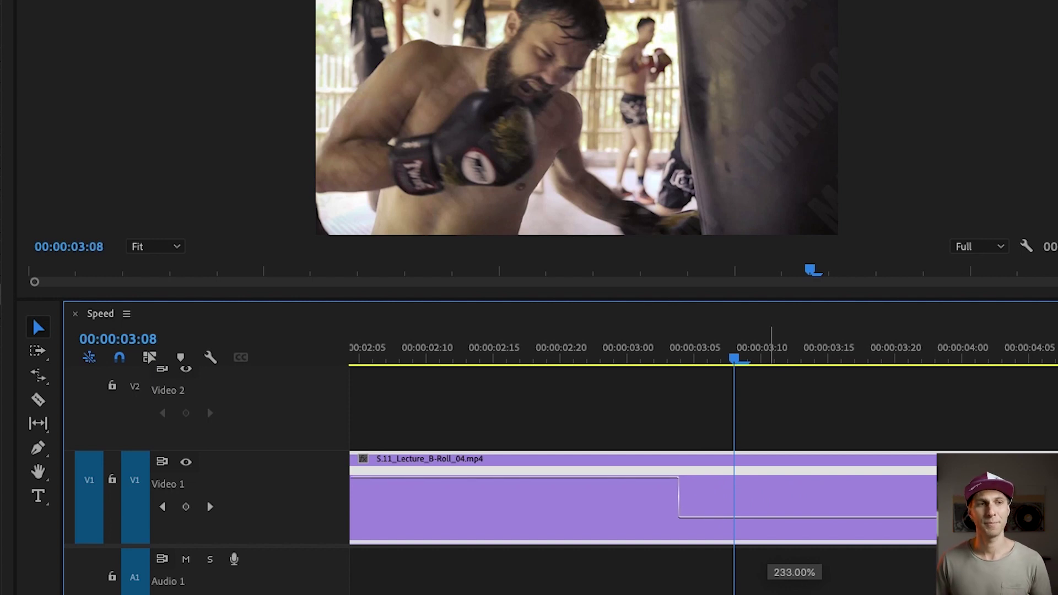
drag(771, 480, 771, 481)
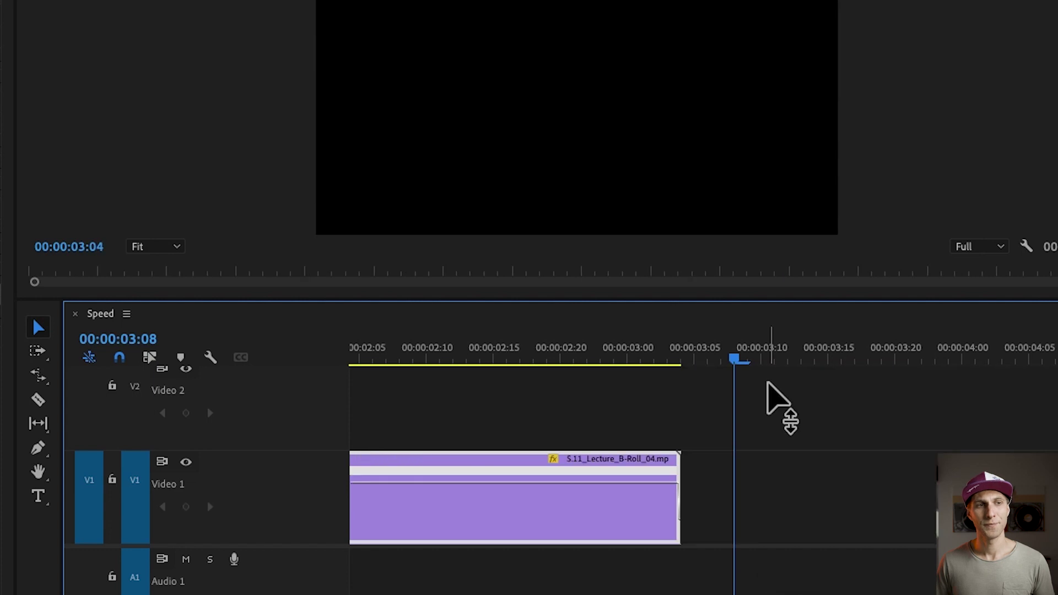
Step: Zoom out to the whole sequence and play the speed-ramped clip from 00:00:02:02
key(backslash)
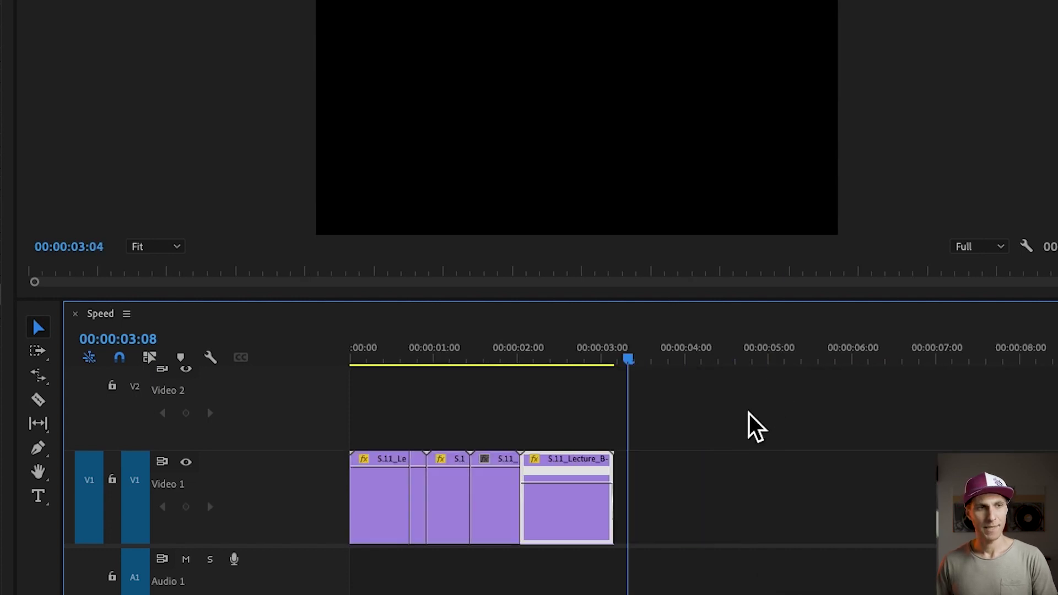
click(525, 361)
key(space)
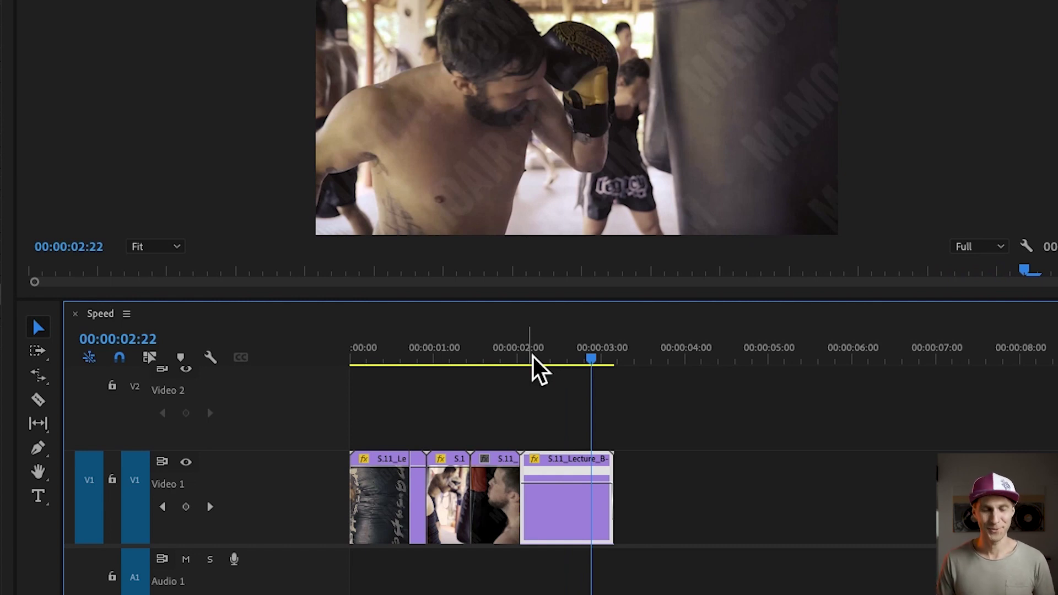
Step: Undo the 233% speed change and add a speed keyframe on B-Roll_04 at 03:08
key(ctrl+z)
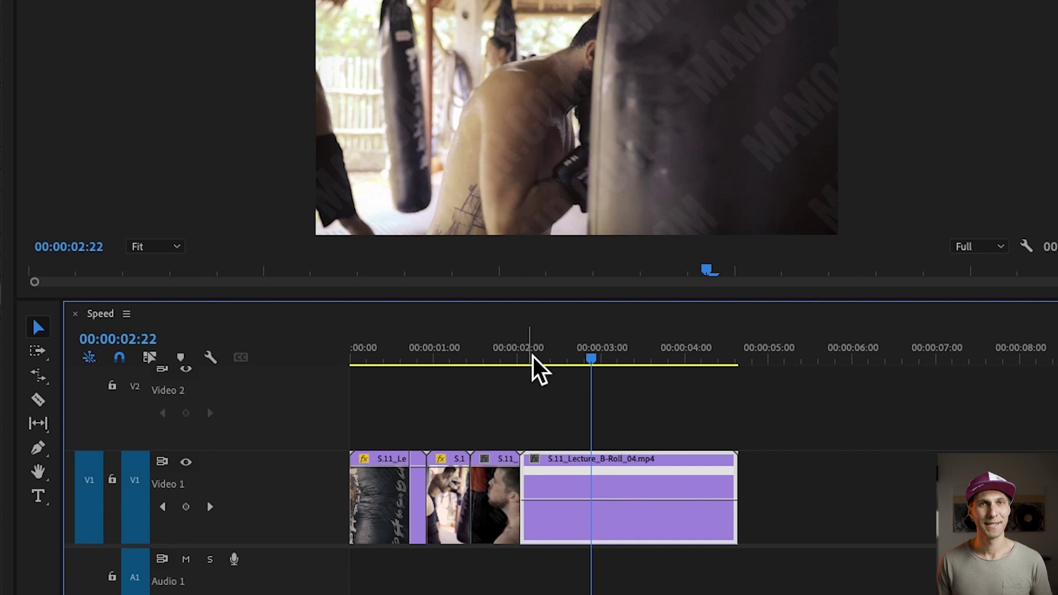
key(equal)
key(equal)
key(equal)
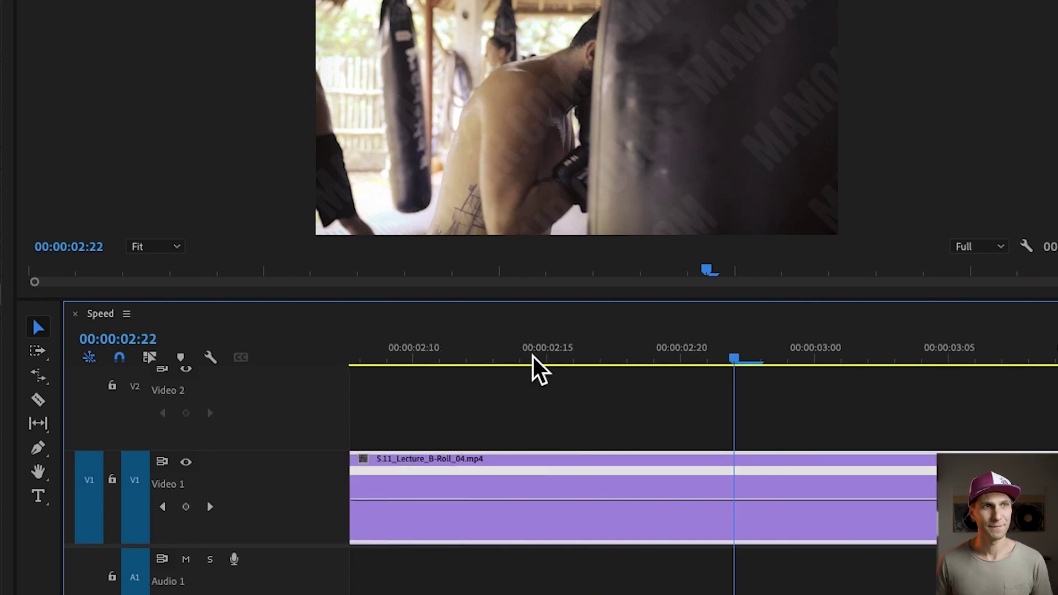
key(minus)
key(minus)
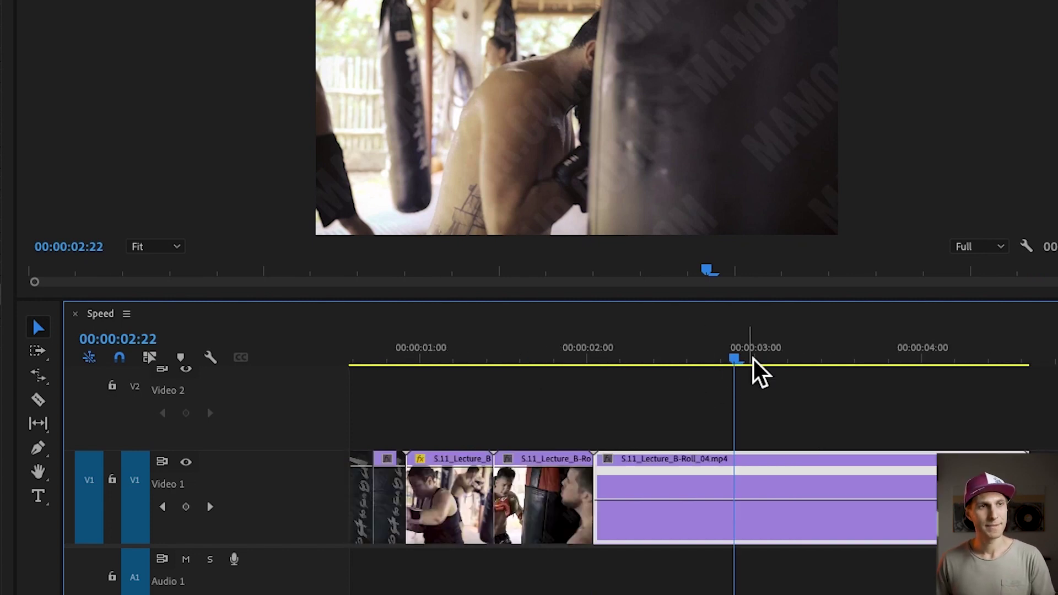
drag(754, 360, 811, 365)
key(equal)
key(equal)
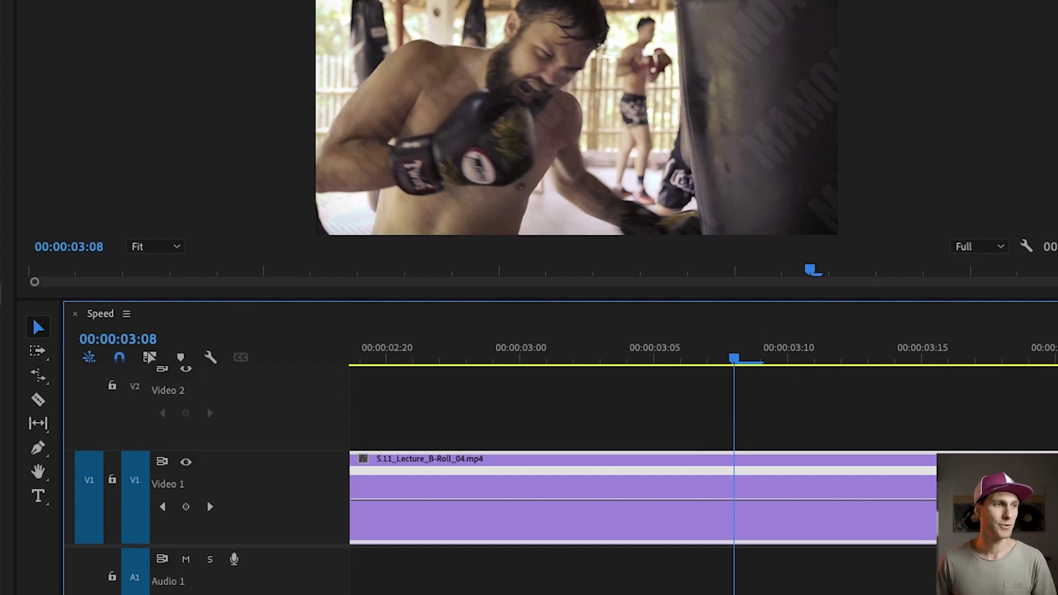
click(39, 450)
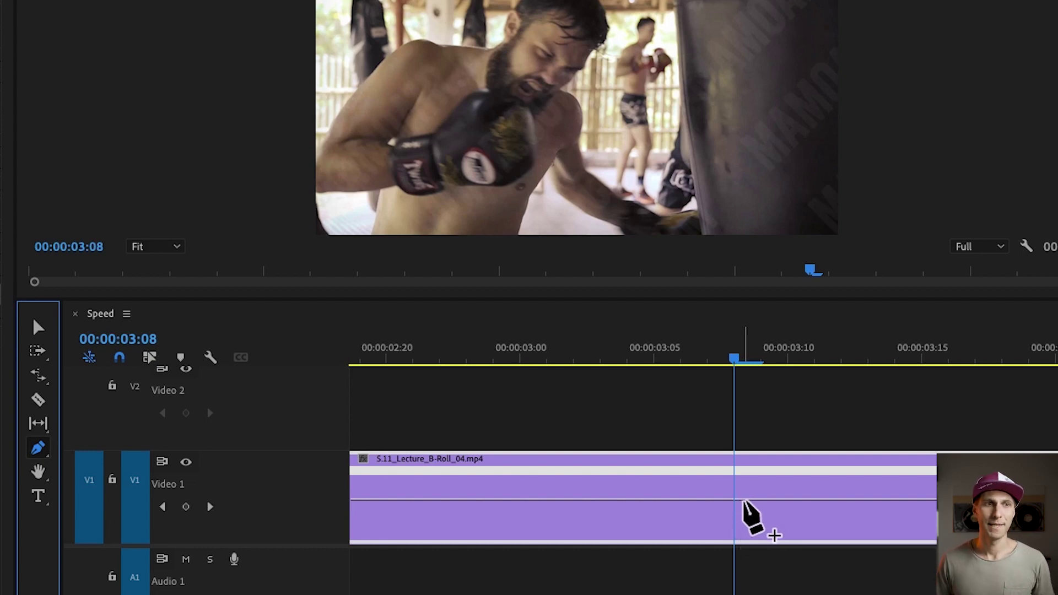
click(744, 501)
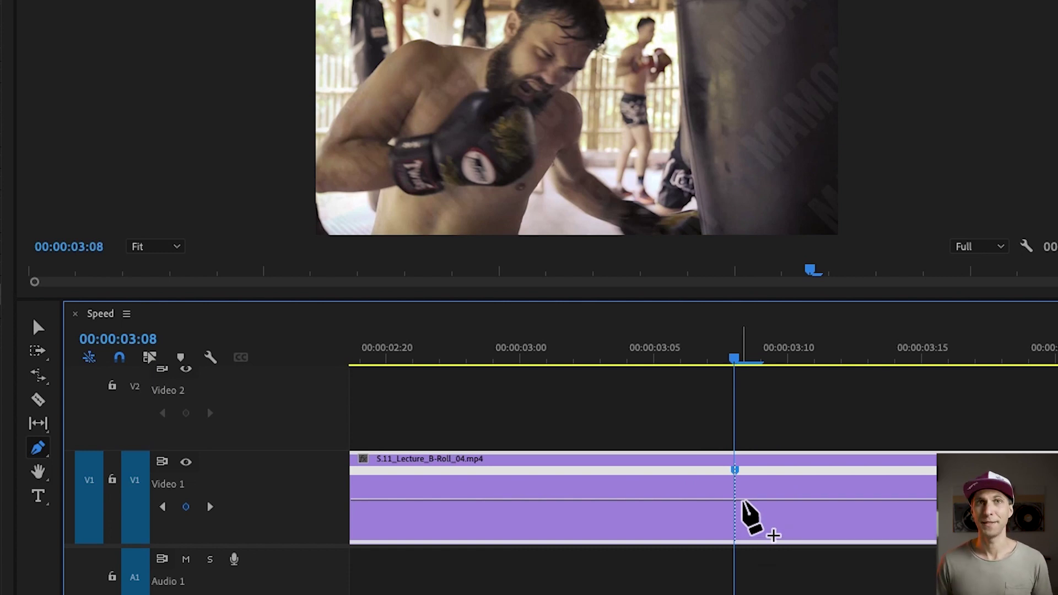
Step: Slow the section before the 03:08 keyframe to 50%
key(minus)
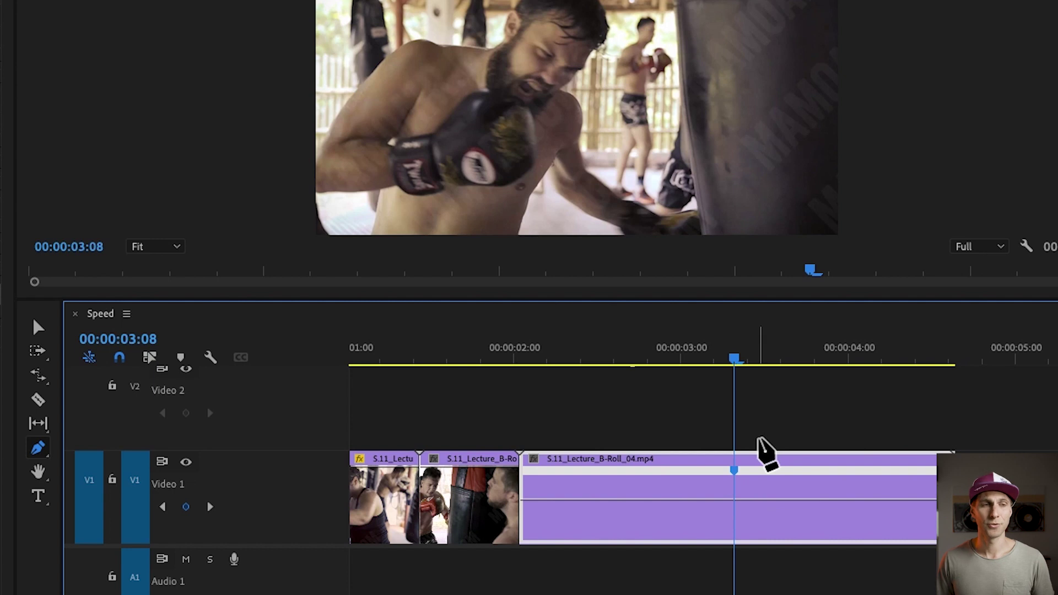
key(v)
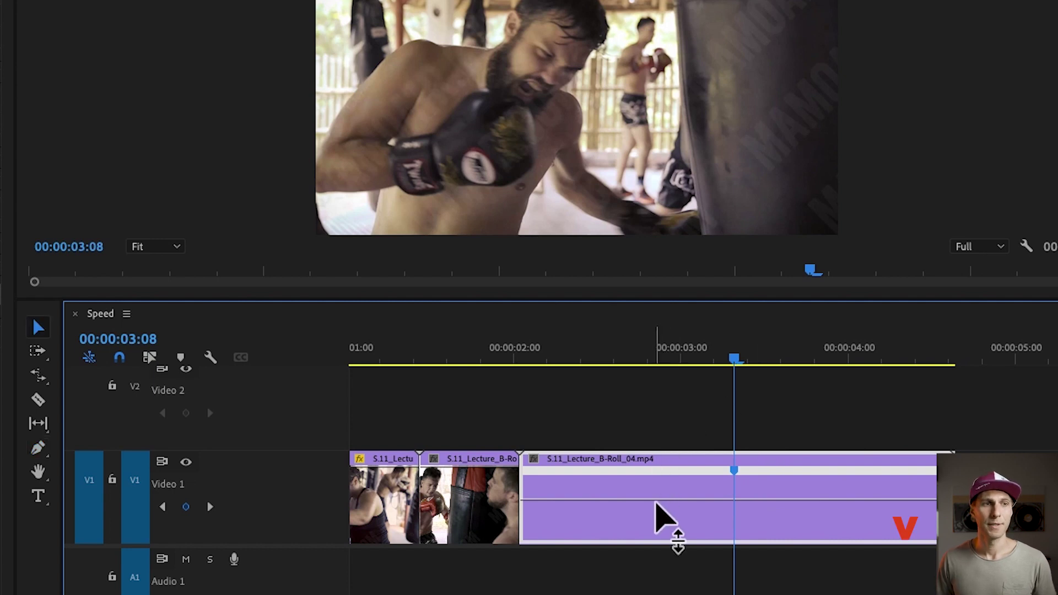
mouse_move(656, 503)
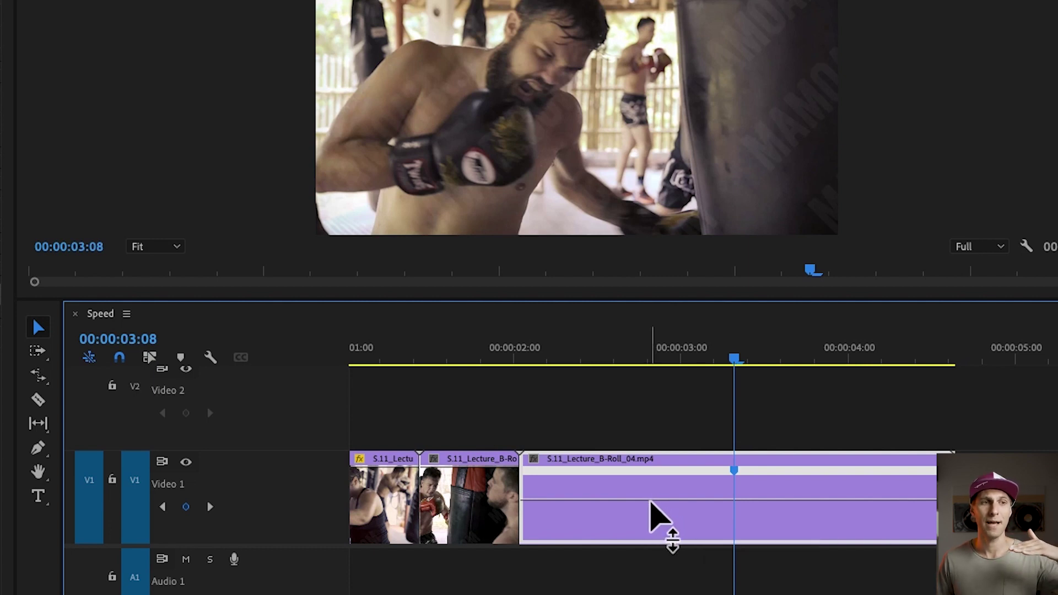
drag(650, 500, 650, 508)
Step: Zoom out and play back the slowed 50% section from 02:03
key(minus)
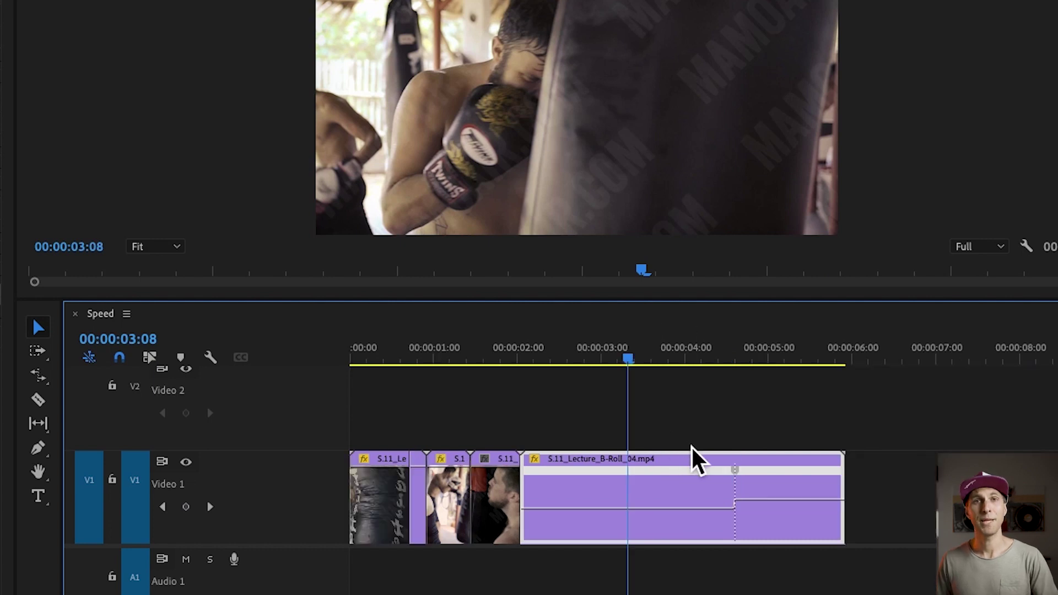
key(minus)
click(441, 360)
key(space)
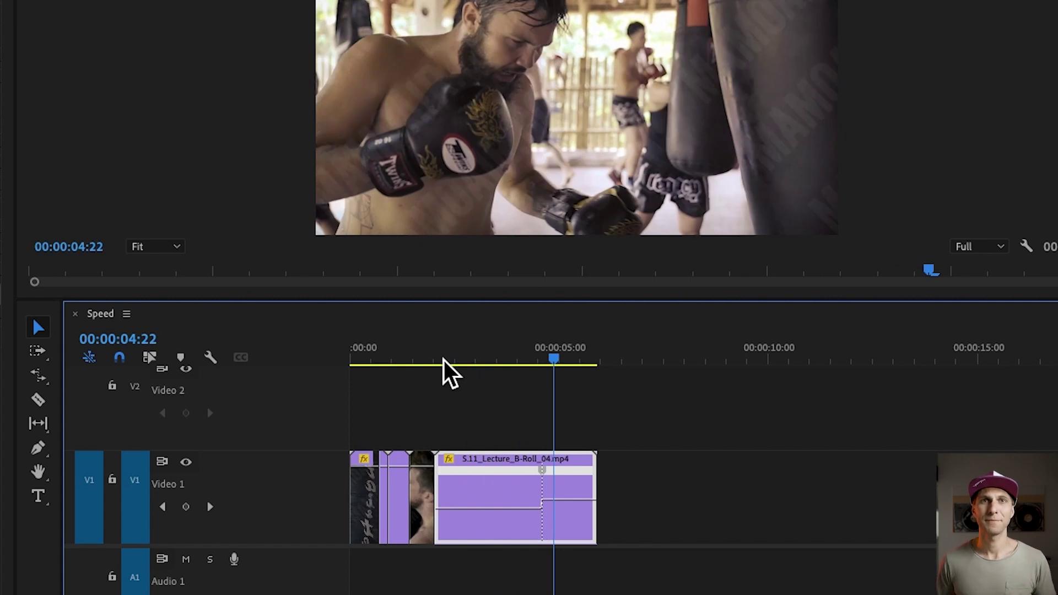
Step: Speed up the section after the speed keyframe to 170% and play back the change
key(equal)
key(equal)
key(equal)
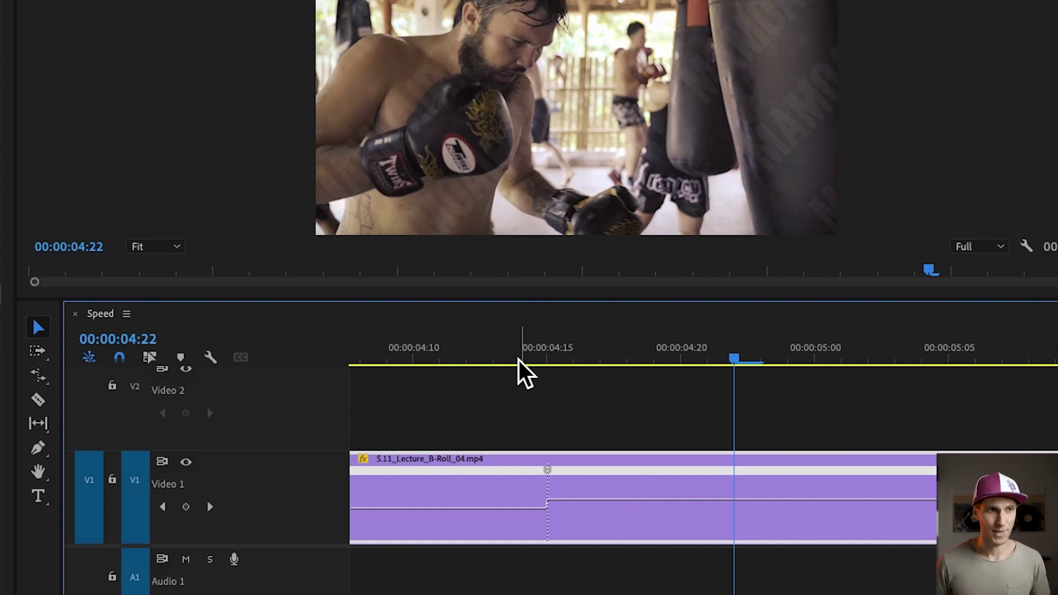
click(554, 479)
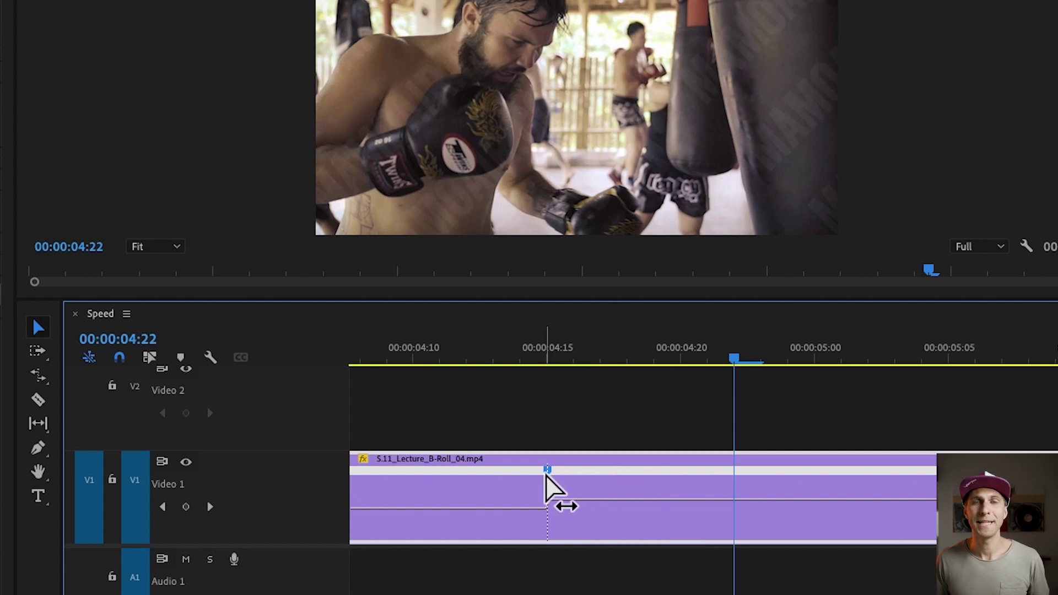
mouse_move(555, 488)
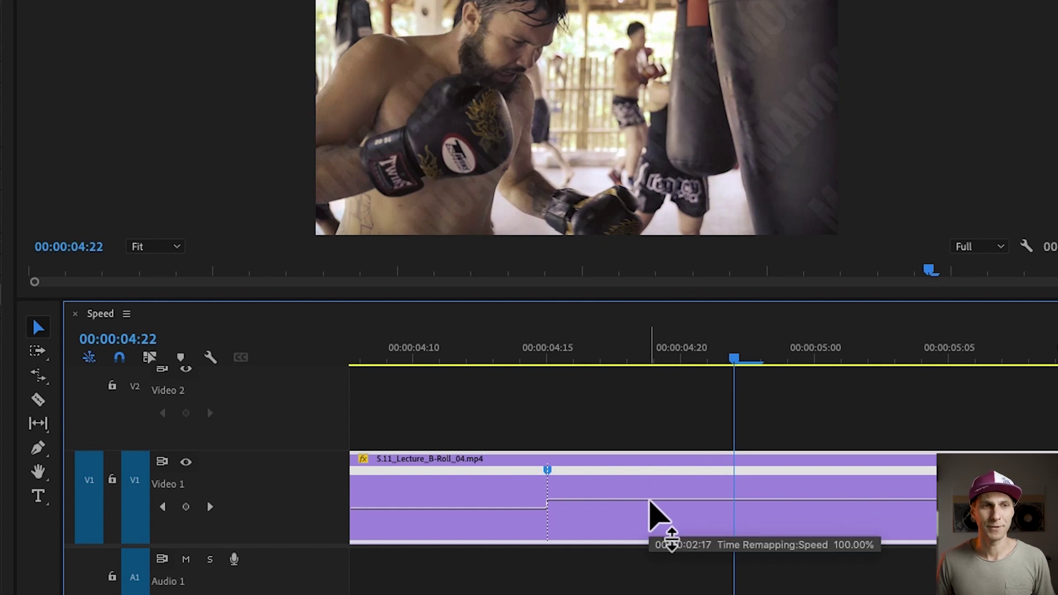
drag(650, 500, 650, 482)
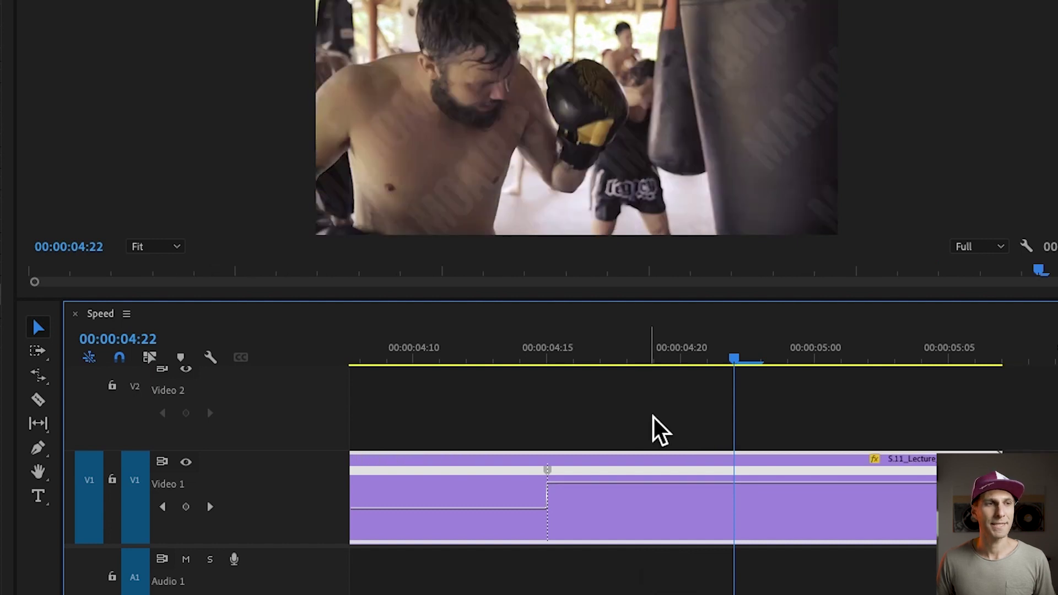
click(490, 359)
key(space)
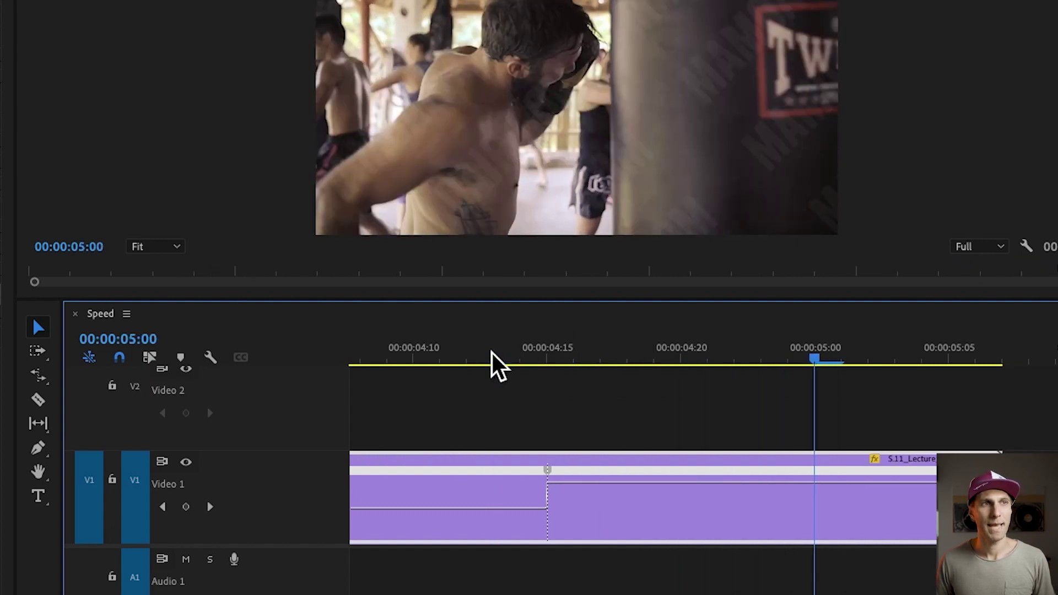
drag(496, 366, 547, 361)
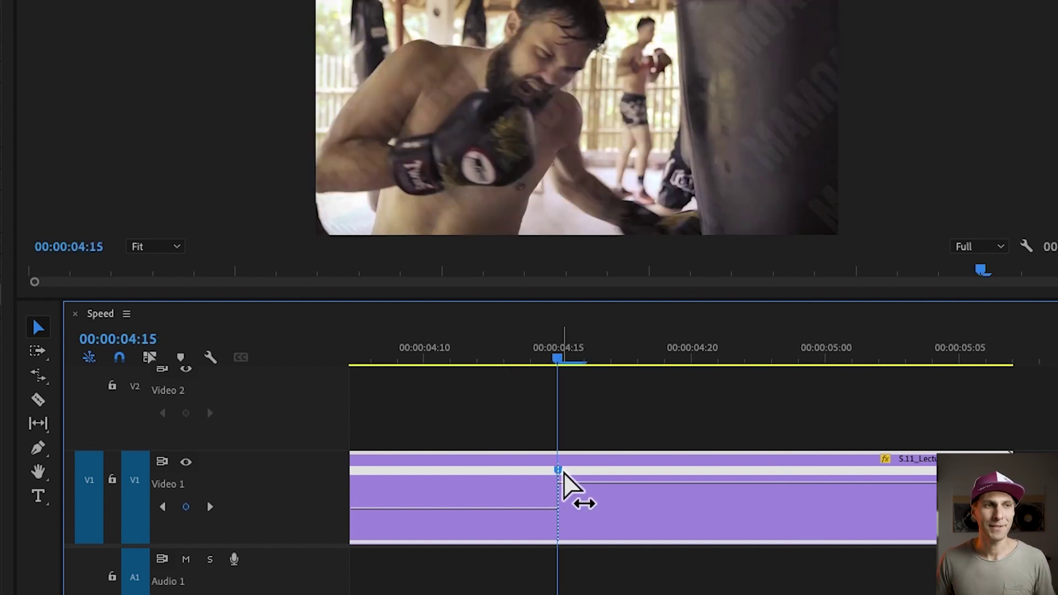
Step: Split the speed keyframe into a gradual 50%-to-170% ramp and preview it from 03:23
drag(562, 474, 903, 482)
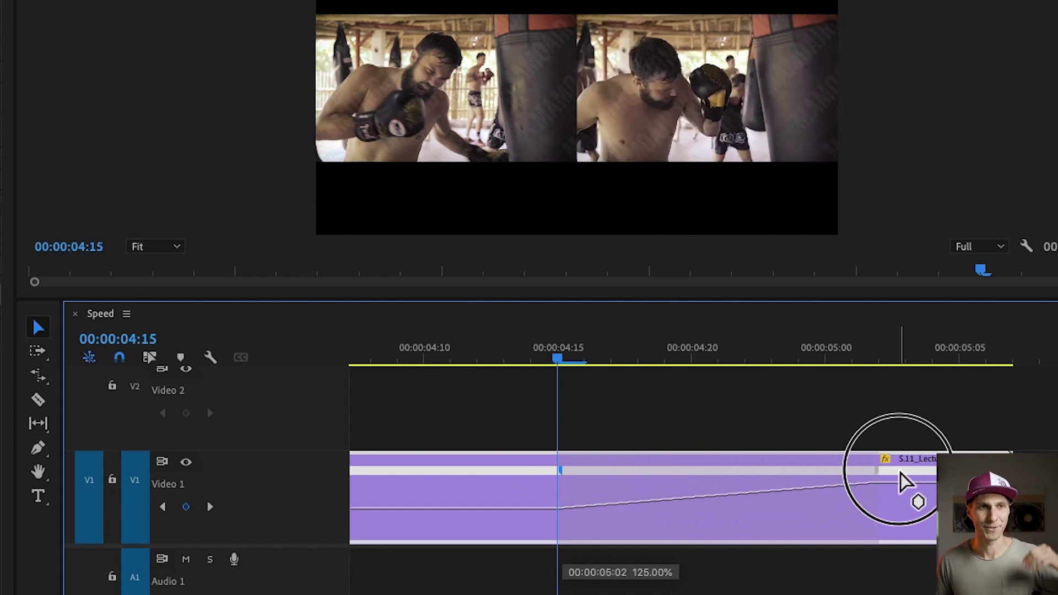
drag(907, 482, 912, 484)
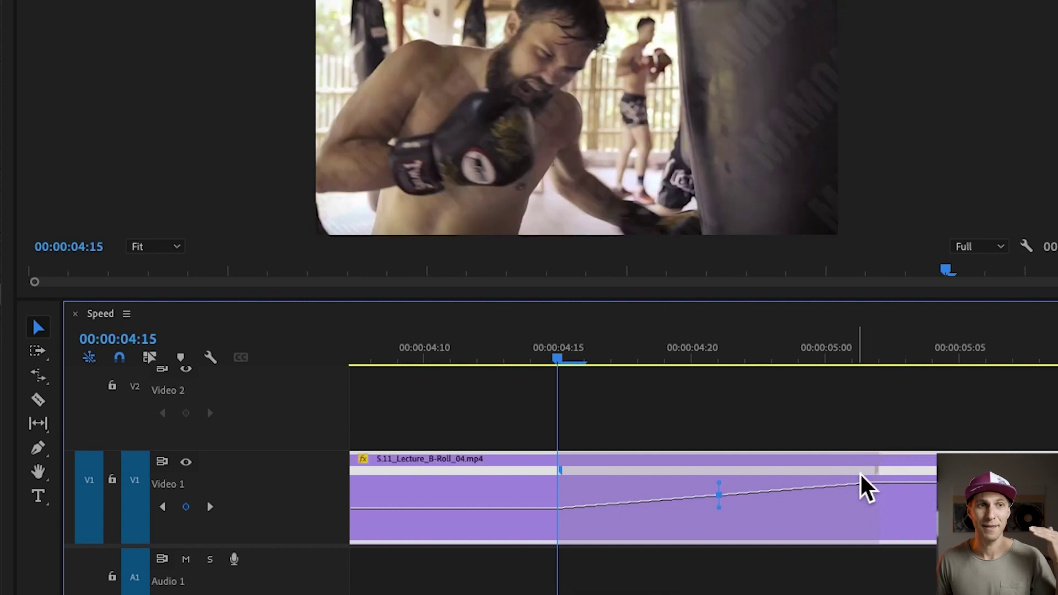
key(minus)
key(minus)
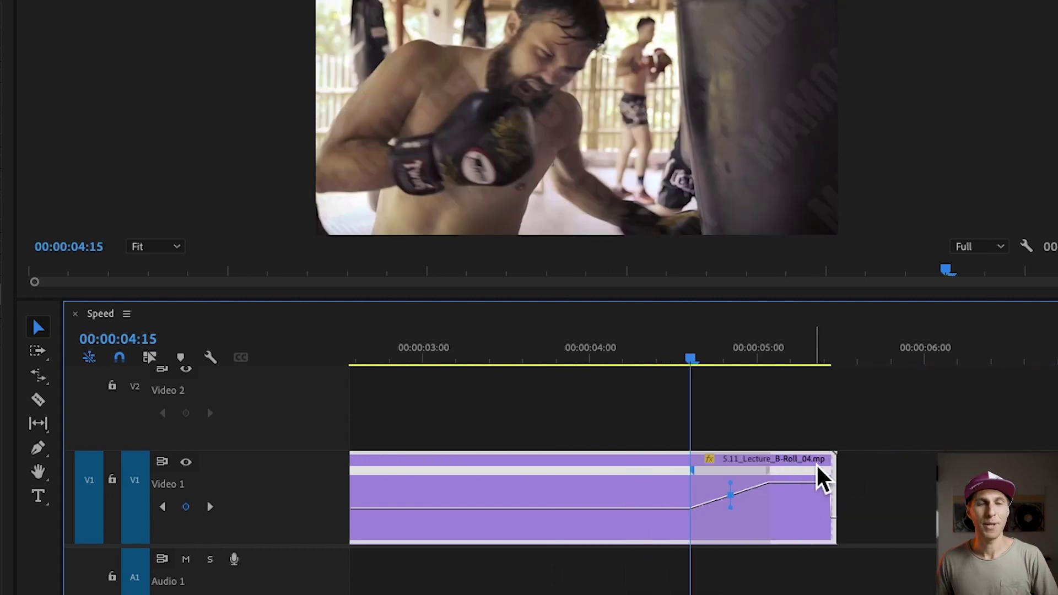
click(586, 365)
key(space)
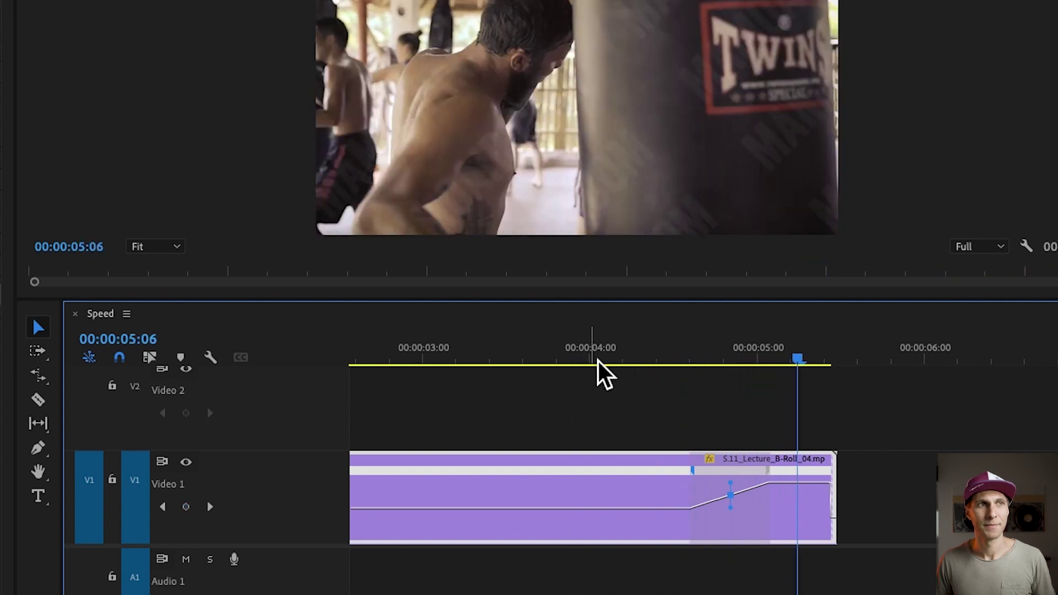
mouse_move(698, 365)
mouse_down()
mouse_move(746, 365)
mouse_move(695, 369)
mouse_up()
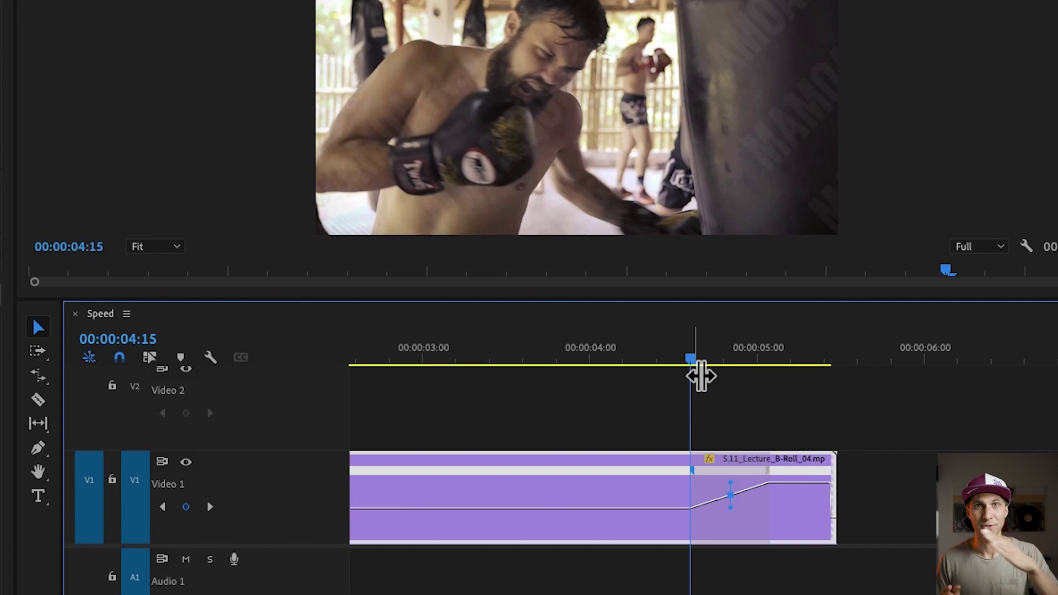
key(space)
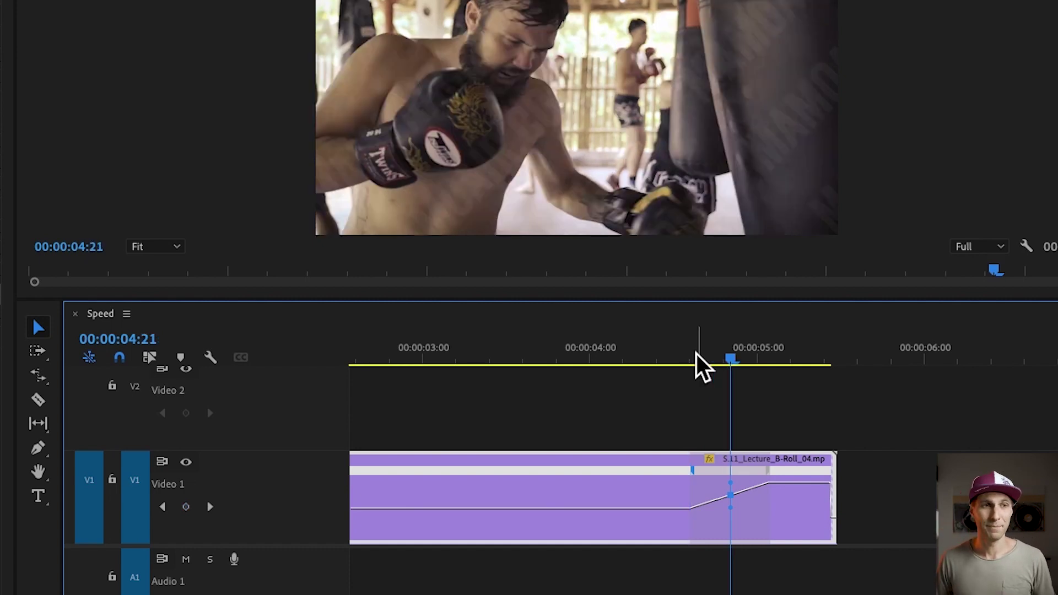
Step: Add a second speed keyframe at 05:04 and slow the section after it to 48%
drag(695, 359, 787, 360)
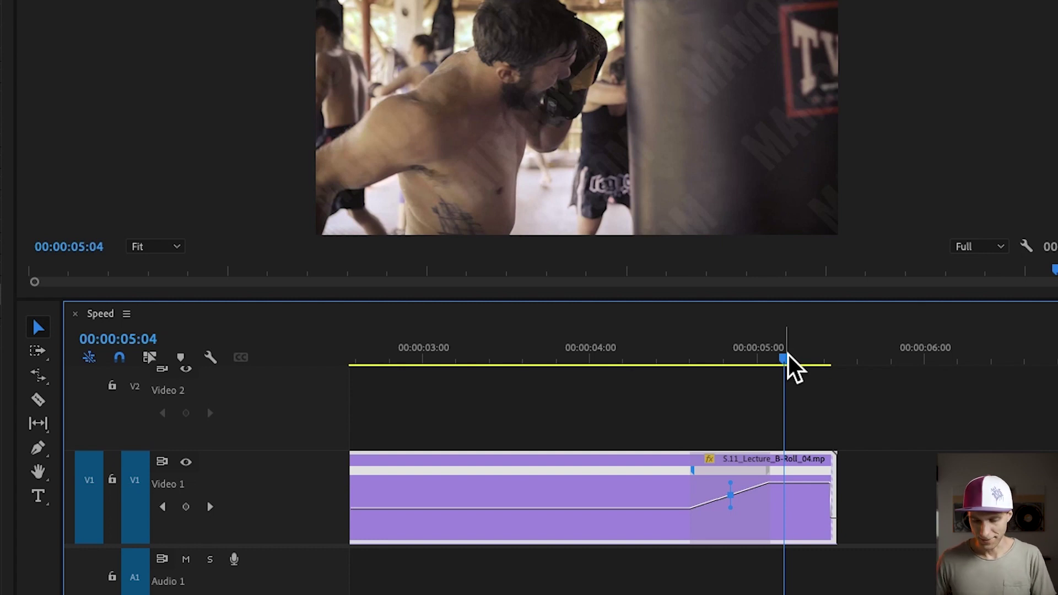
key(=)
key(p)
click(747, 484)
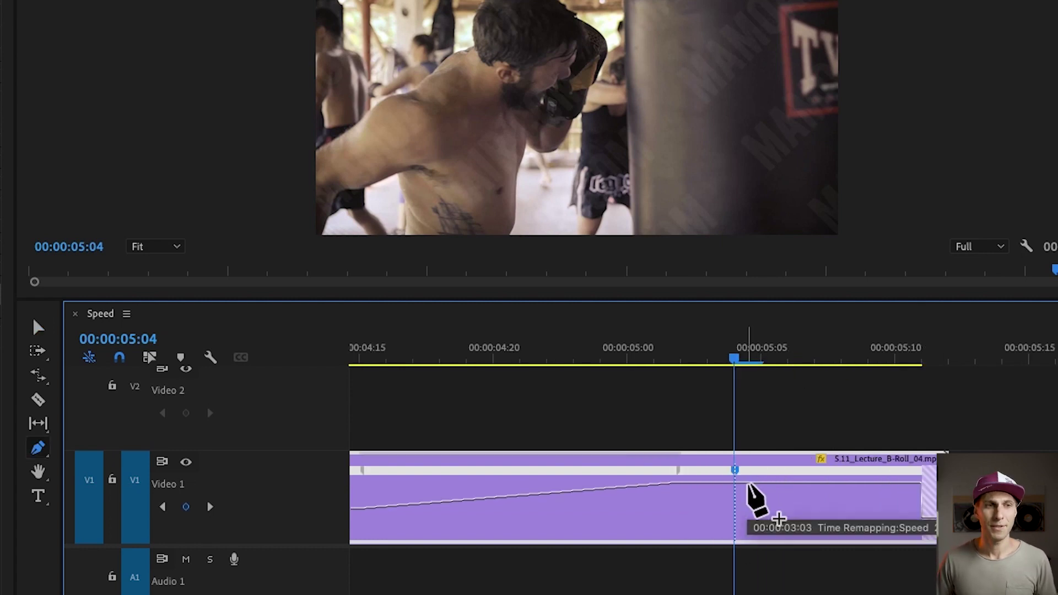
key(v)
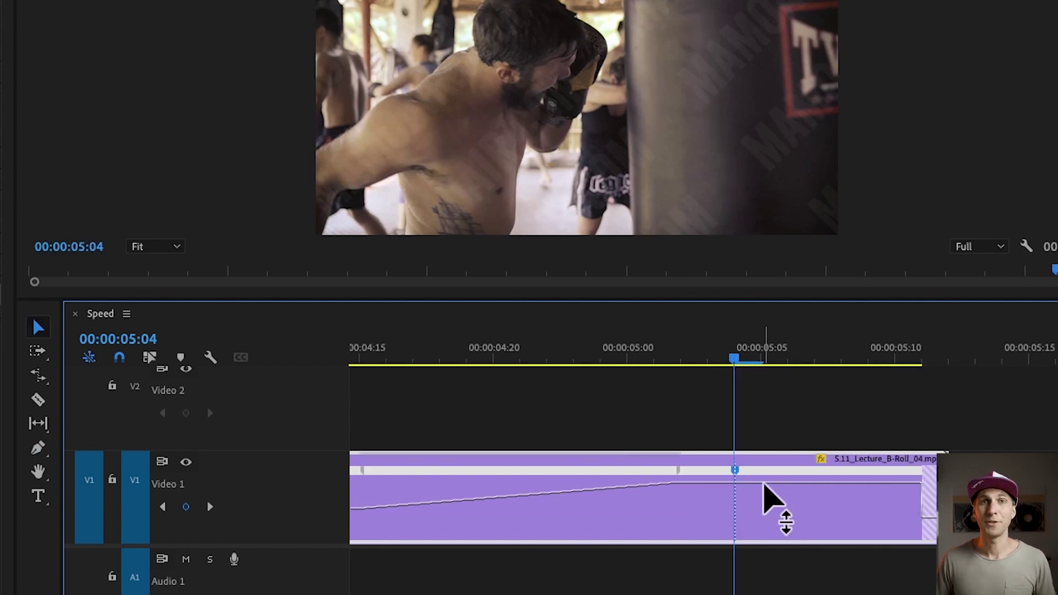
click(766, 484)
drag(766, 485, 766, 508)
Step: Play back the finished slow–fast–slow speed ramp from 01:24
key(minus)
key(minus)
key(minus)
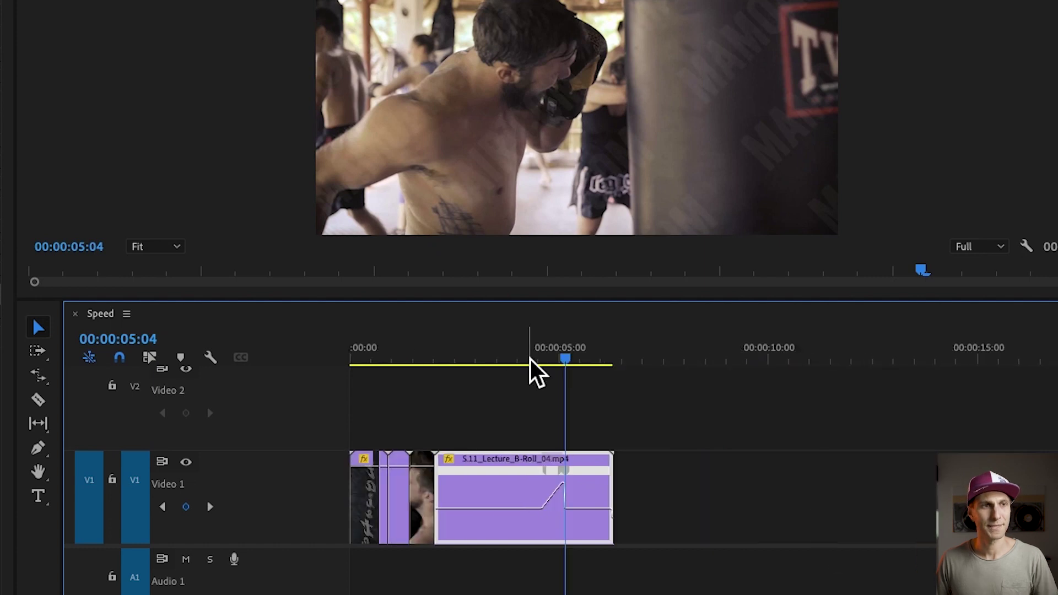
click(435, 360)
key(space)
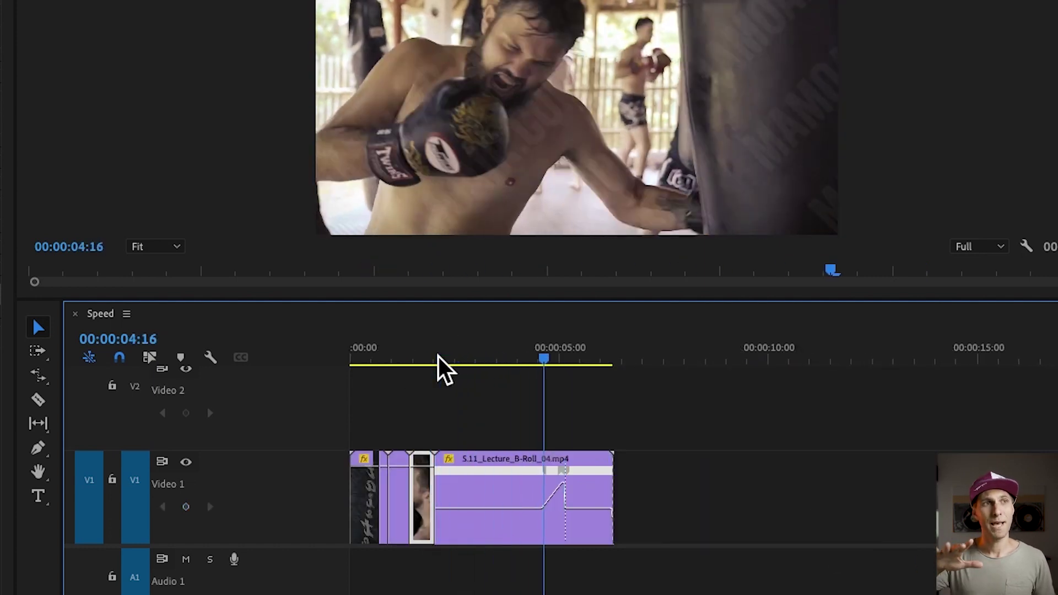
key(space)
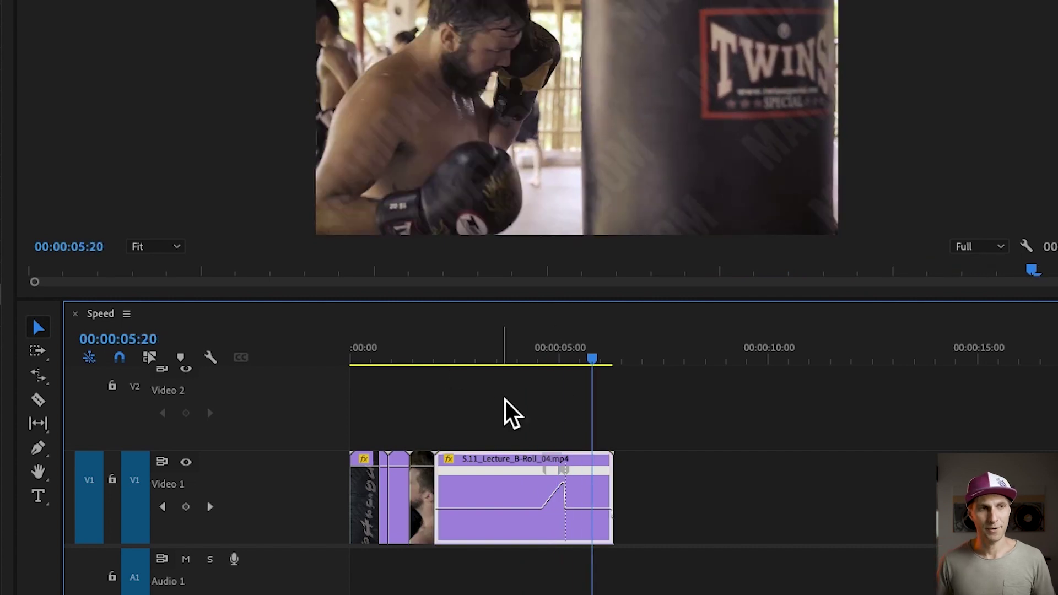